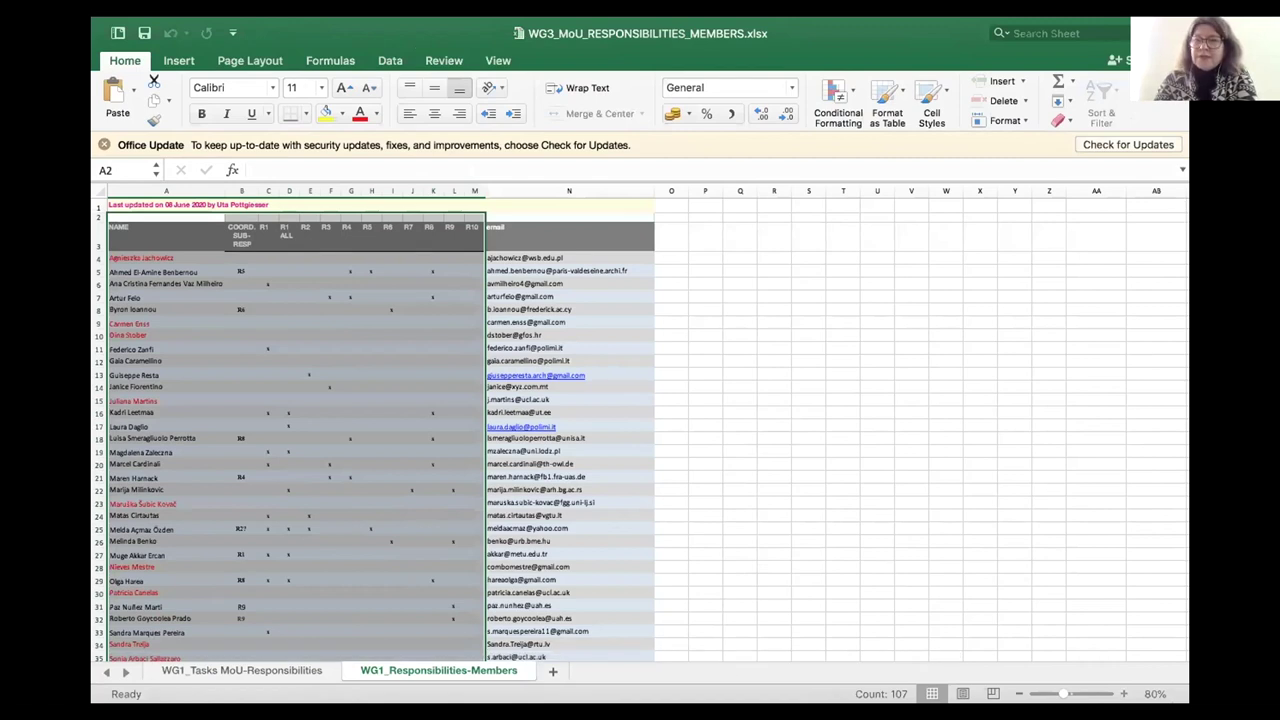
Enlarge the WG1_Responsibilities-Members sheet to 130% and examine the members' responsibility marks under R1 to R10
{"action": "key", "text": "super+plus"}
{"action": "key", "text": "super+plus"}
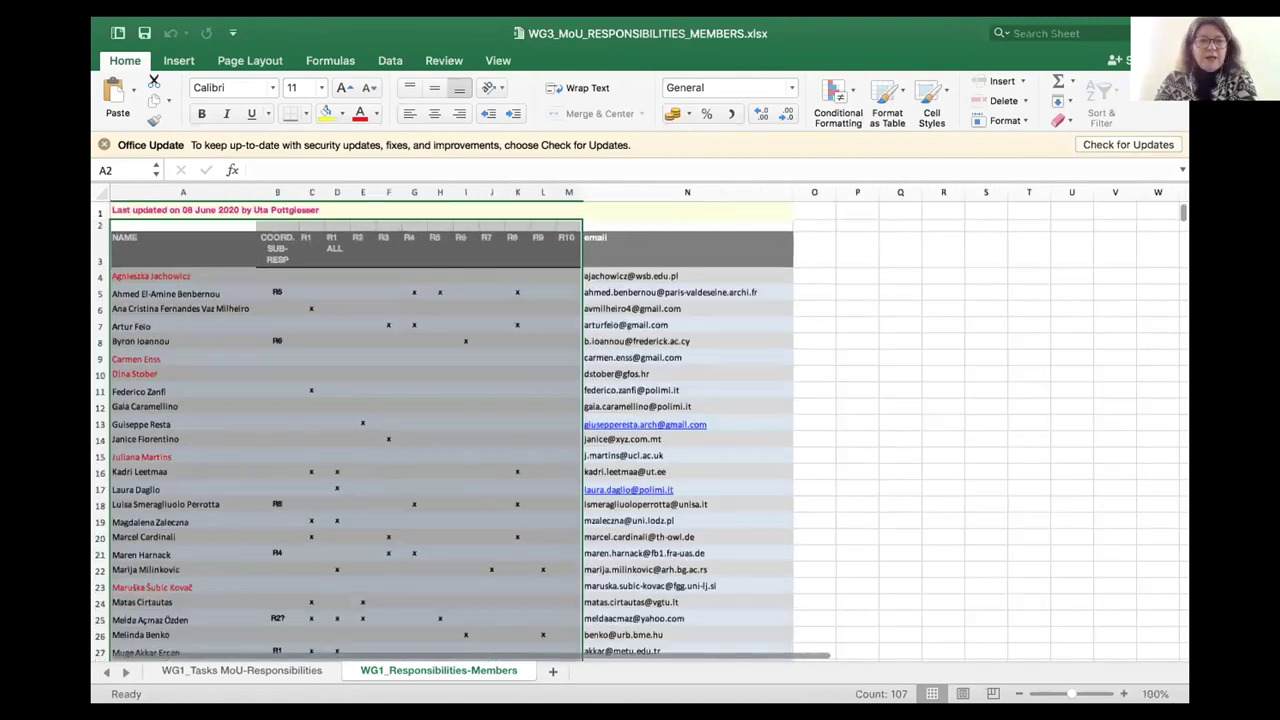
{"action": "key", "text": "super+plus"}
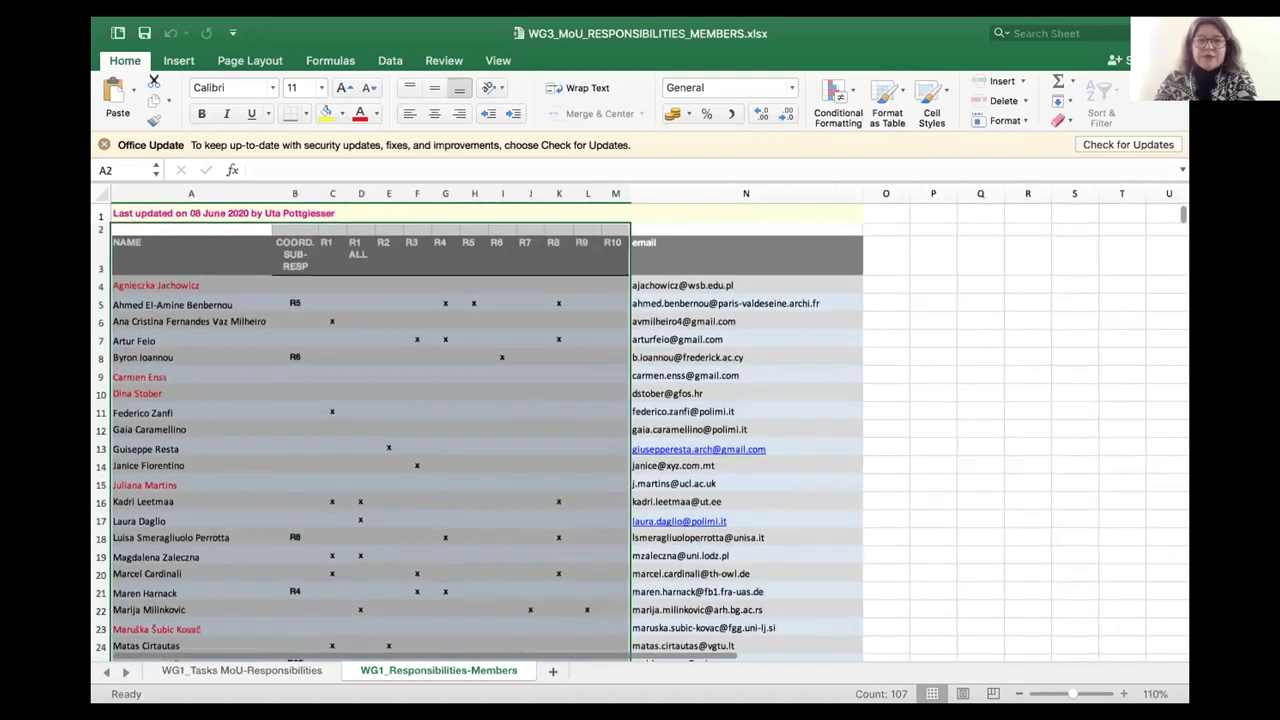
{"action": "key", "text": "super+plus"}
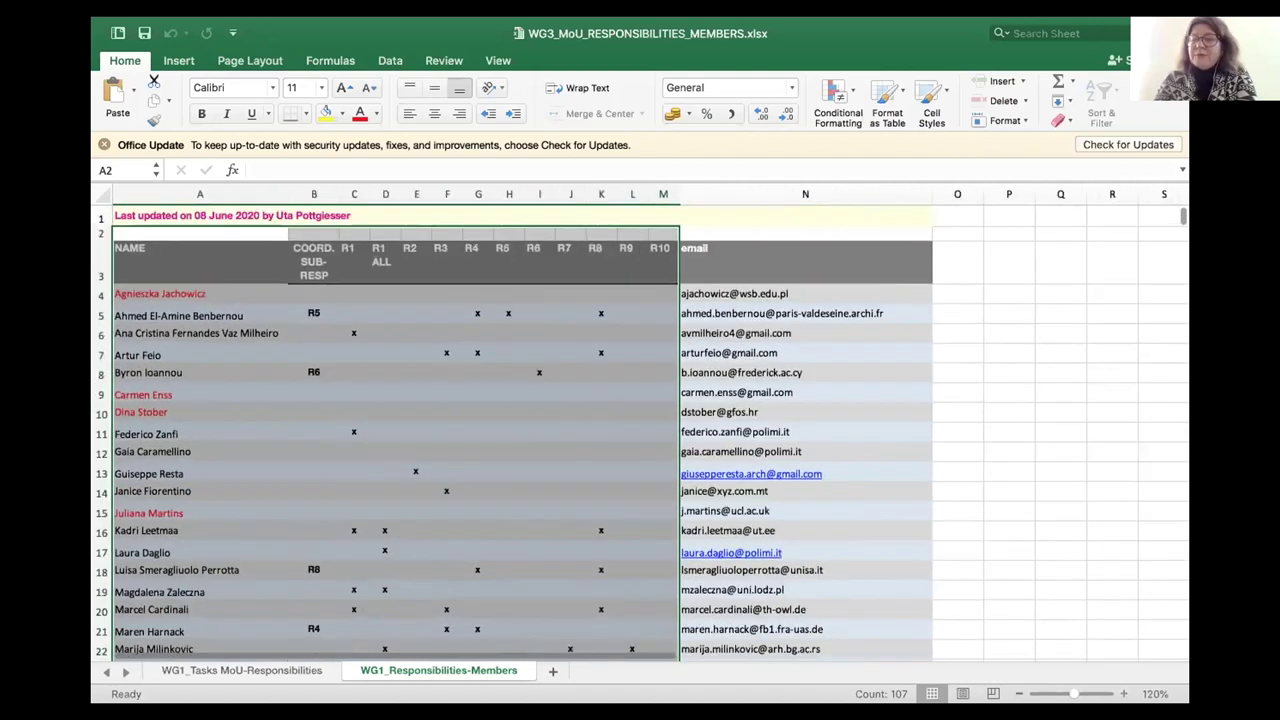
{"action": "key", "text": "super+plus"}
{"action": "scroll", "coordinate": [1097, 571], "scroll_direction": "down", "scroll_amount": 1}
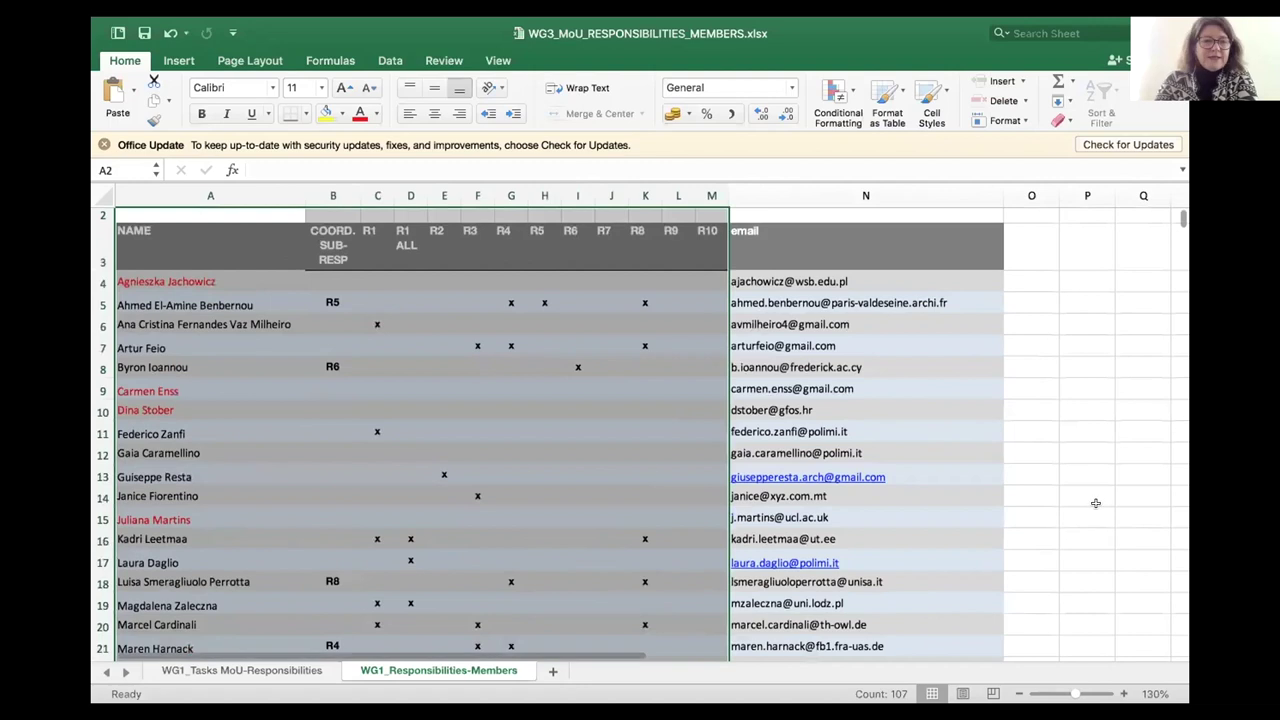
{"action": "scroll", "coordinate": [1133, 484], "scroll_direction": "down", "scroll_amount": 3}
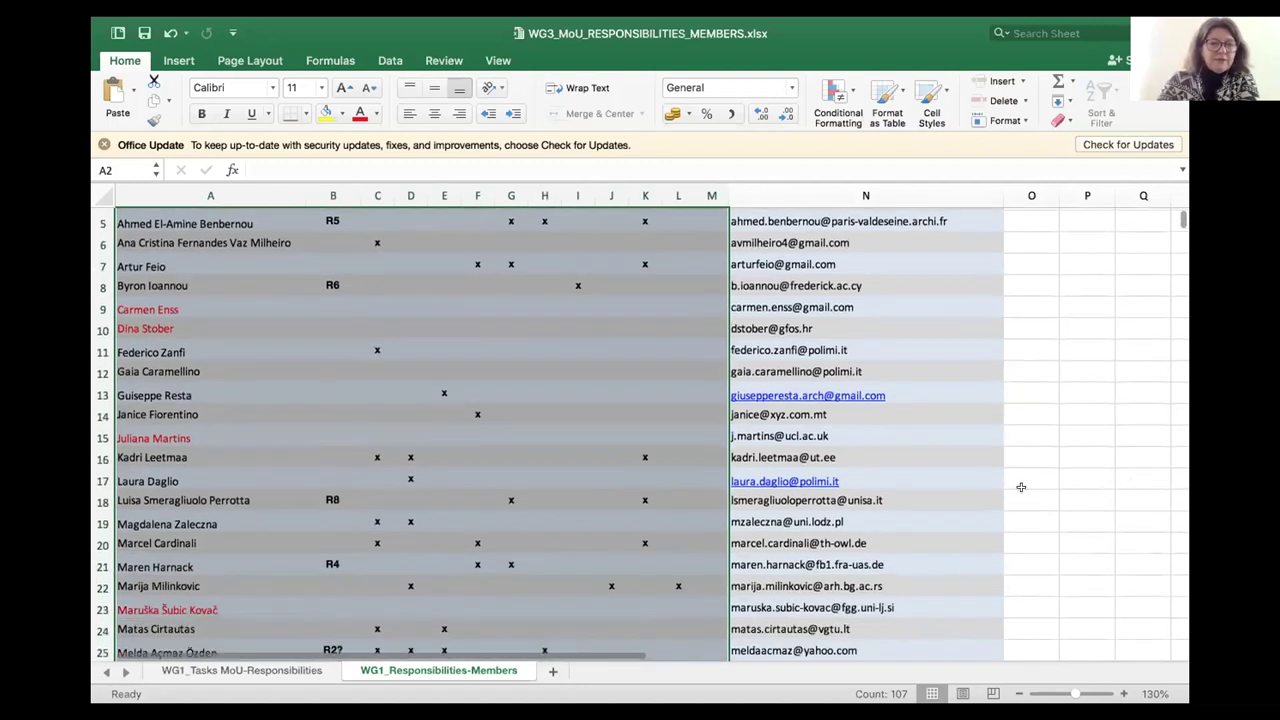
{"action": "scroll", "coordinate": [362, 603], "scroll_direction": "down", "scroll_amount": 6}
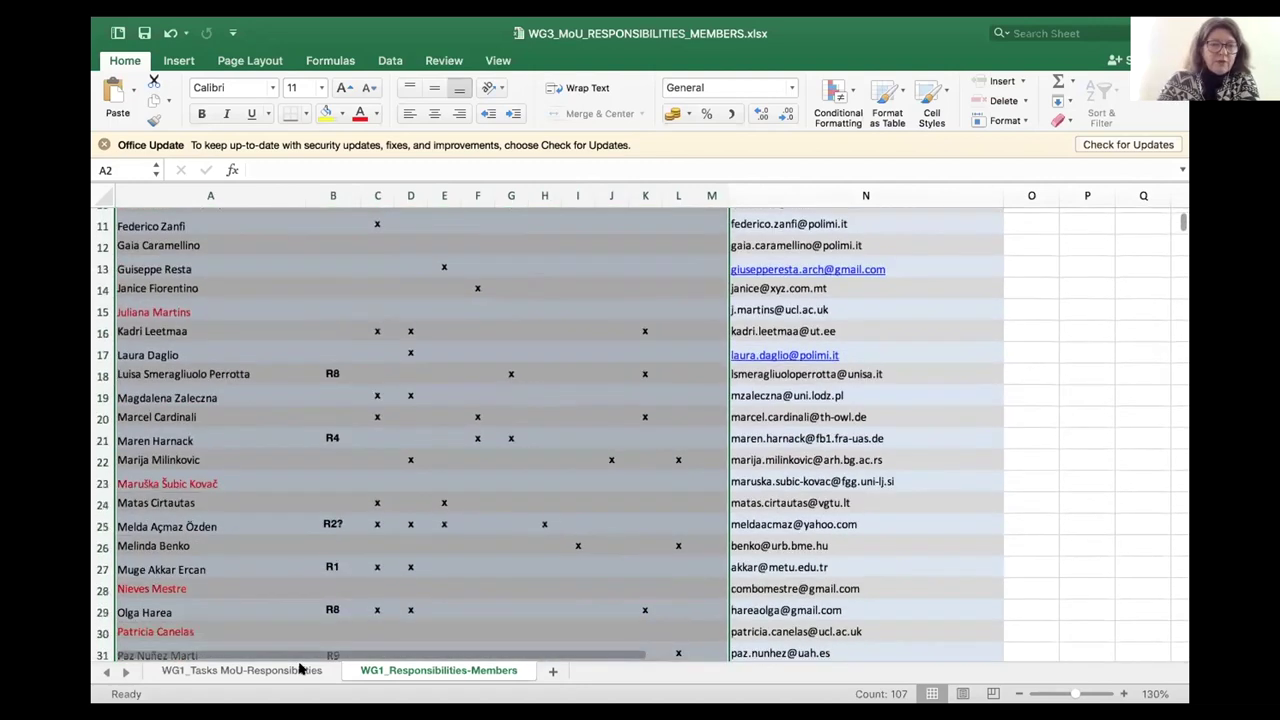
Compare the responsibility descriptions on the WG1_Tasks MoU-Responsibilities sheet with the members' marks, and clear the large selection on the members sheet
{"action": "left_click", "coordinate": [245, 670]}
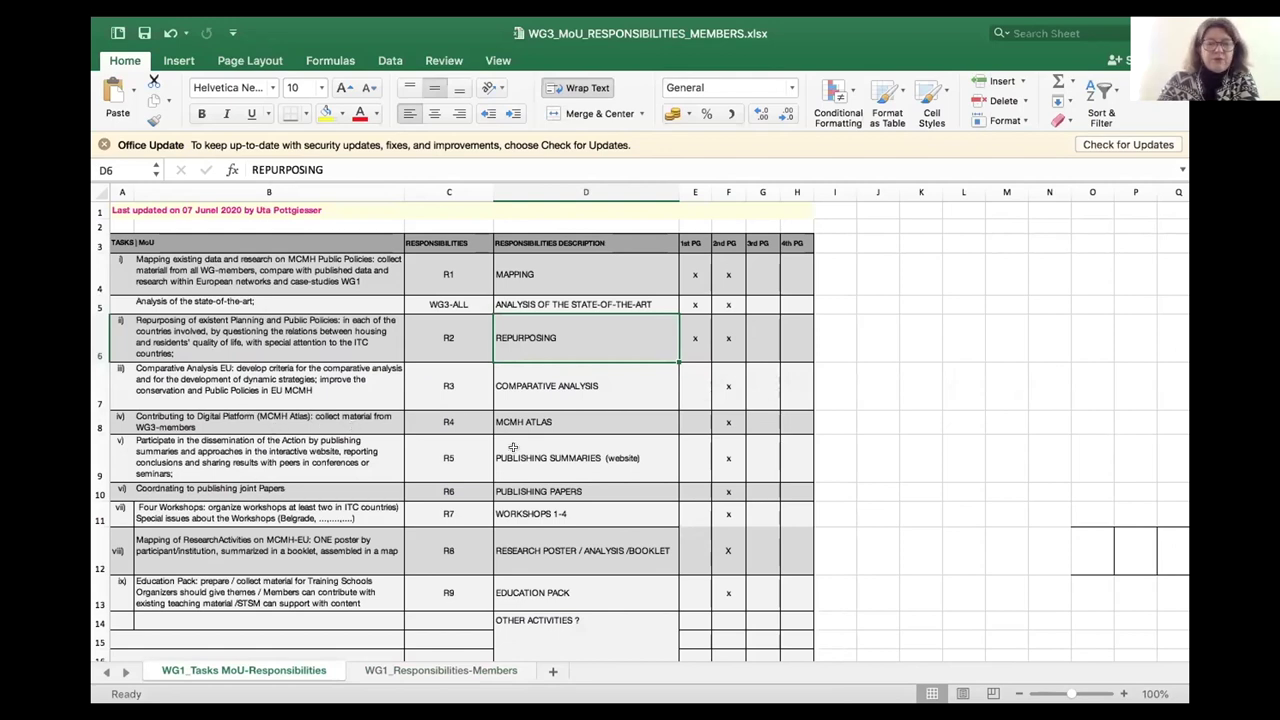
{"action": "left_click", "coordinate": [428, 671]}
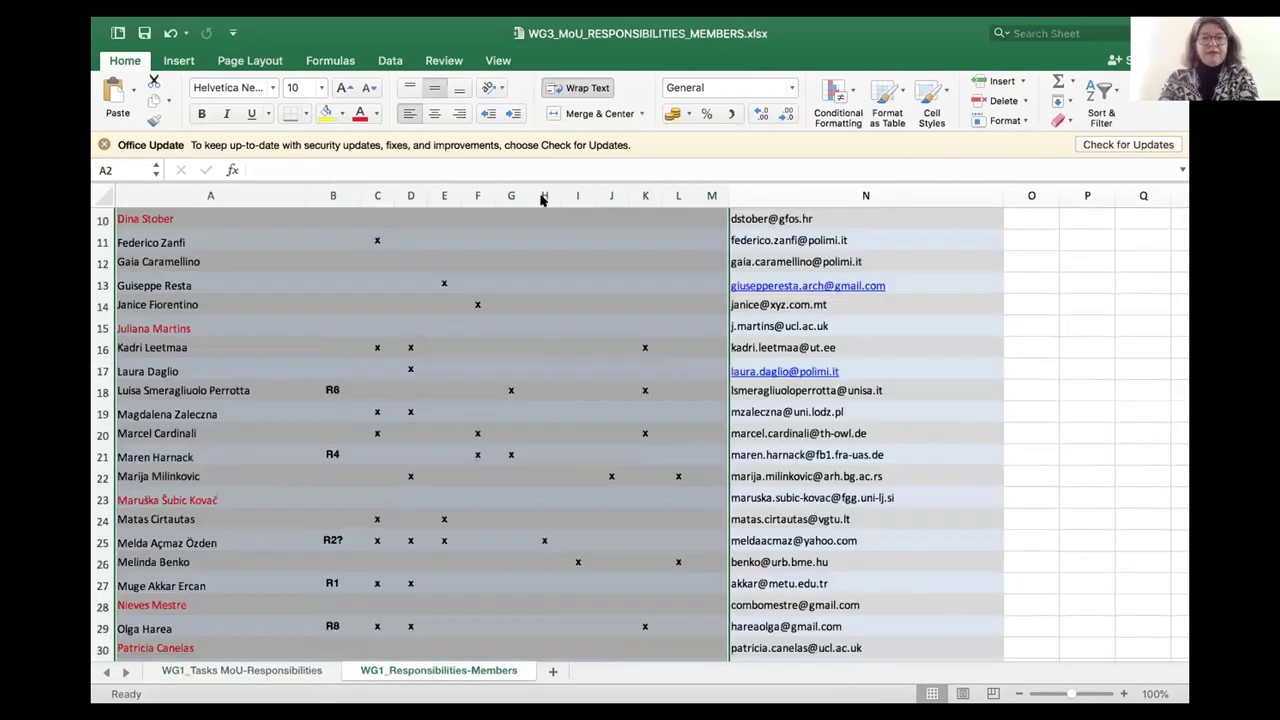
{"action": "scroll", "coordinate": [366, 268], "scroll_direction": "up", "scroll_amount": 3}
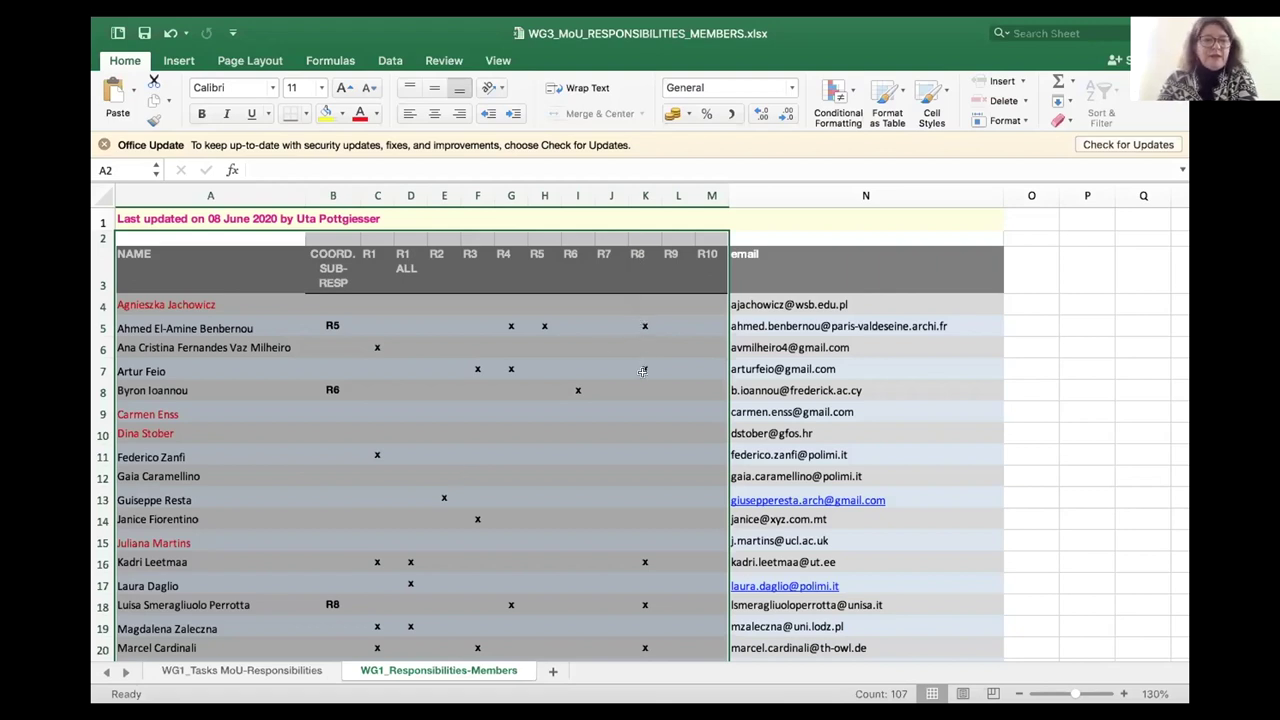
{"action": "scroll", "coordinate": [642, 371], "scroll_direction": "down", "scroll_amount": 5}
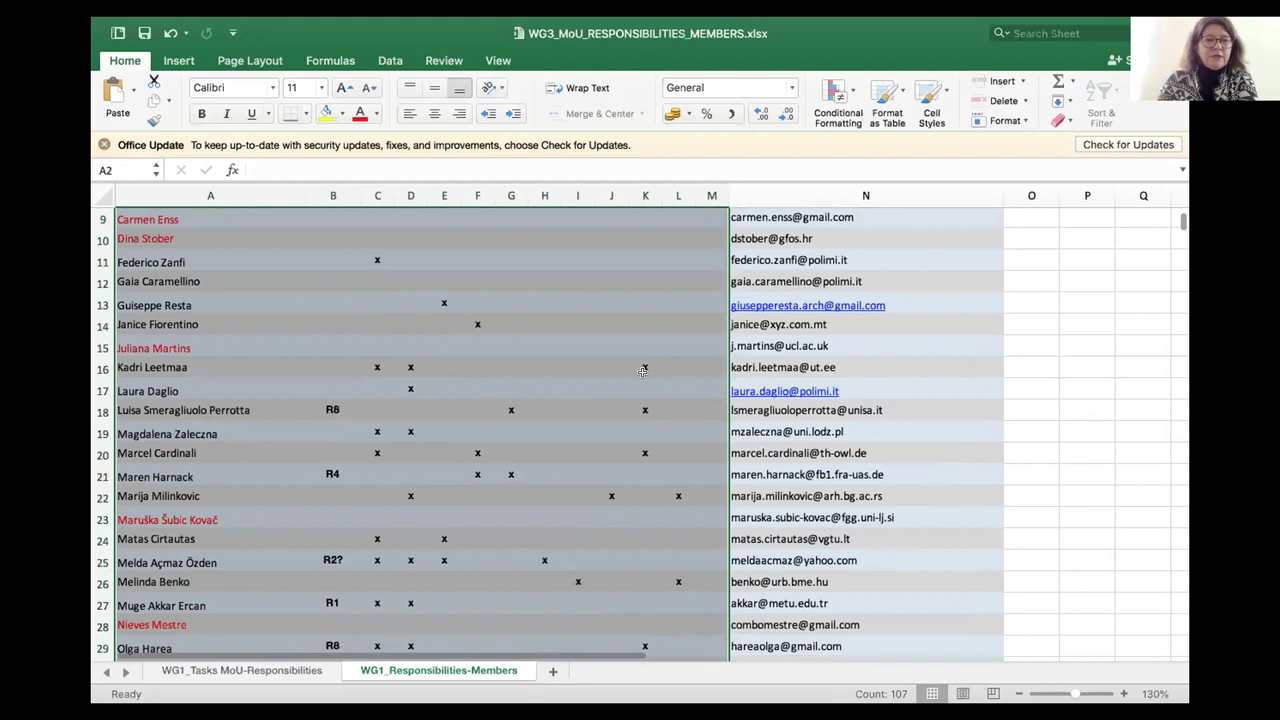
{"action": "scroll", "coordinate": [642, 371], "scroll_direction": "down", "scroll_amount": 1}
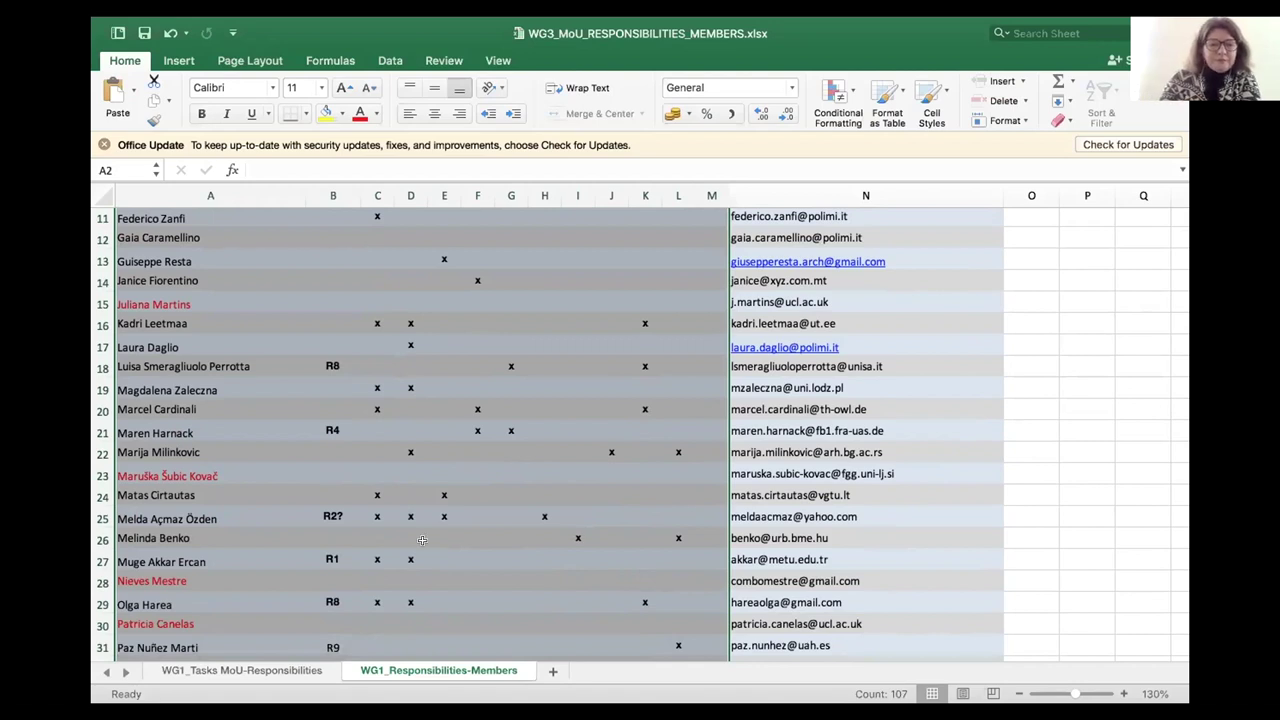
{"action": "scroll", "coordinate": [462, 281], "scroll_direction": "up", "scroll_amount": 5}
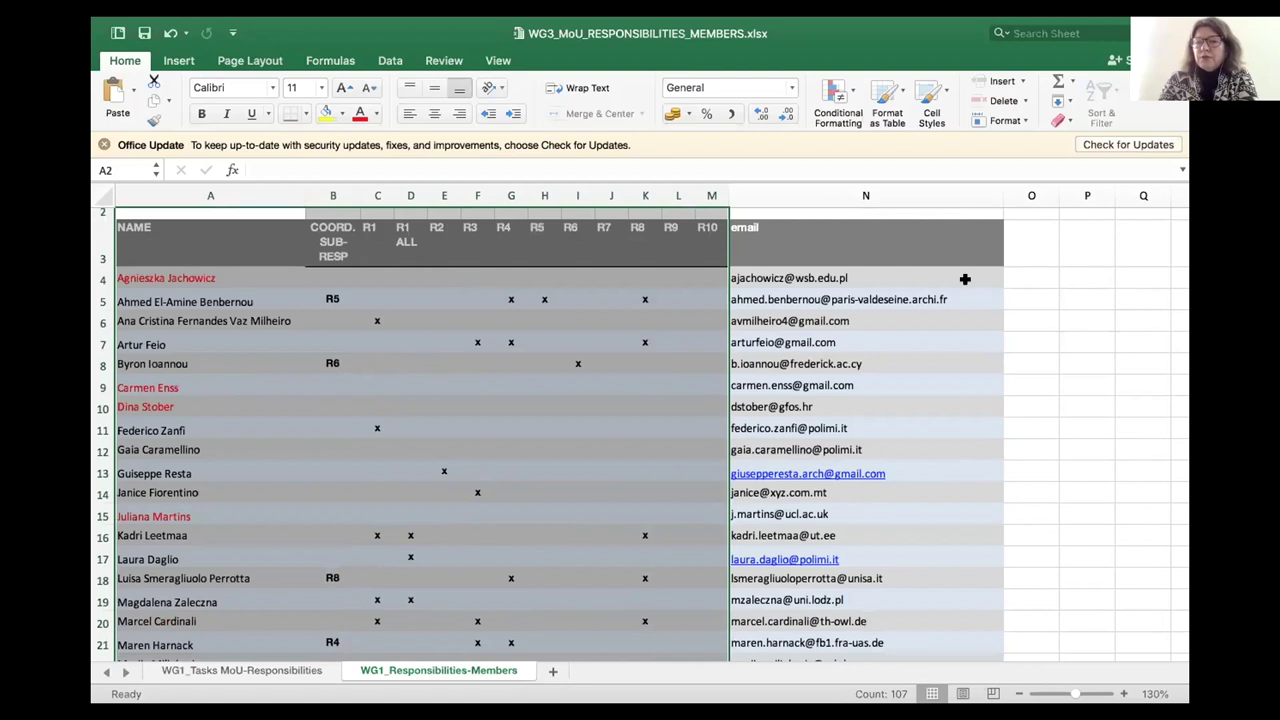
{"action": "left_click_drag", "start_coordinate": [971, 317], "coordinate": [971, 514]}
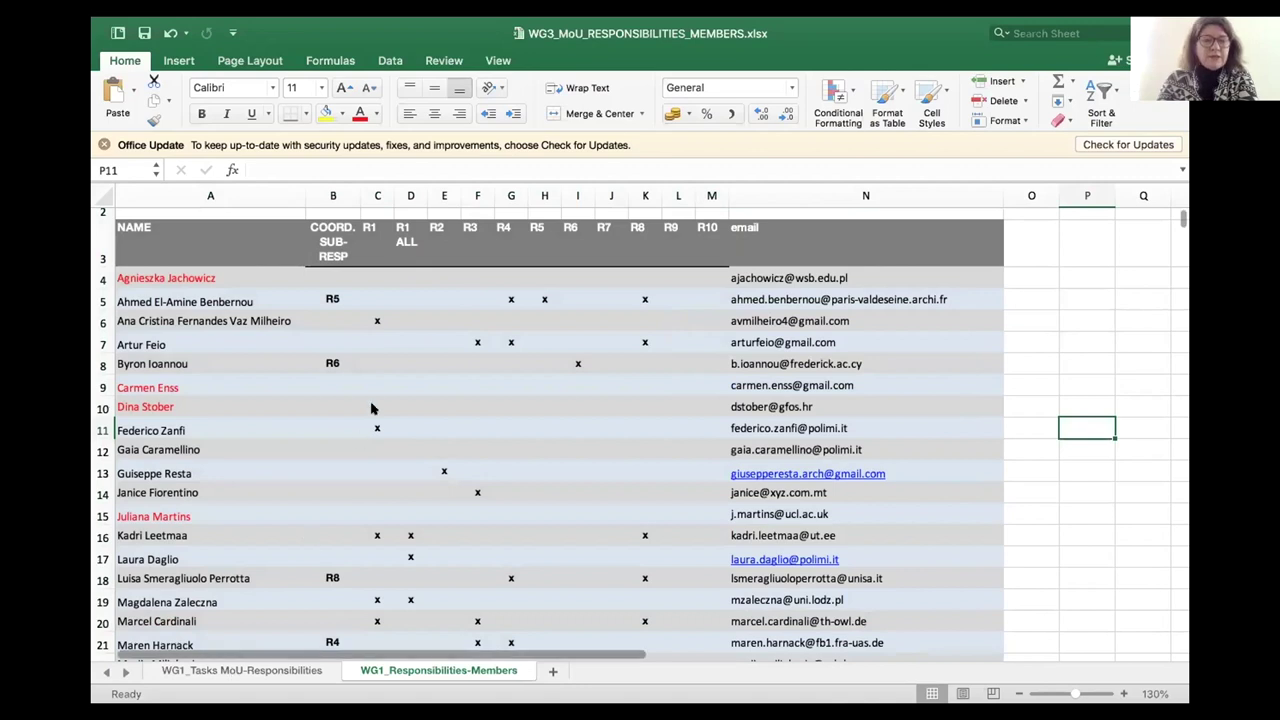
On the WG1_Tasks MoU-Responsibilities sheet, highlight the R8 research poster row yellow from its task number through the 3rd PG column
{"action": "key", "text": "ctrl+Page_Up"}
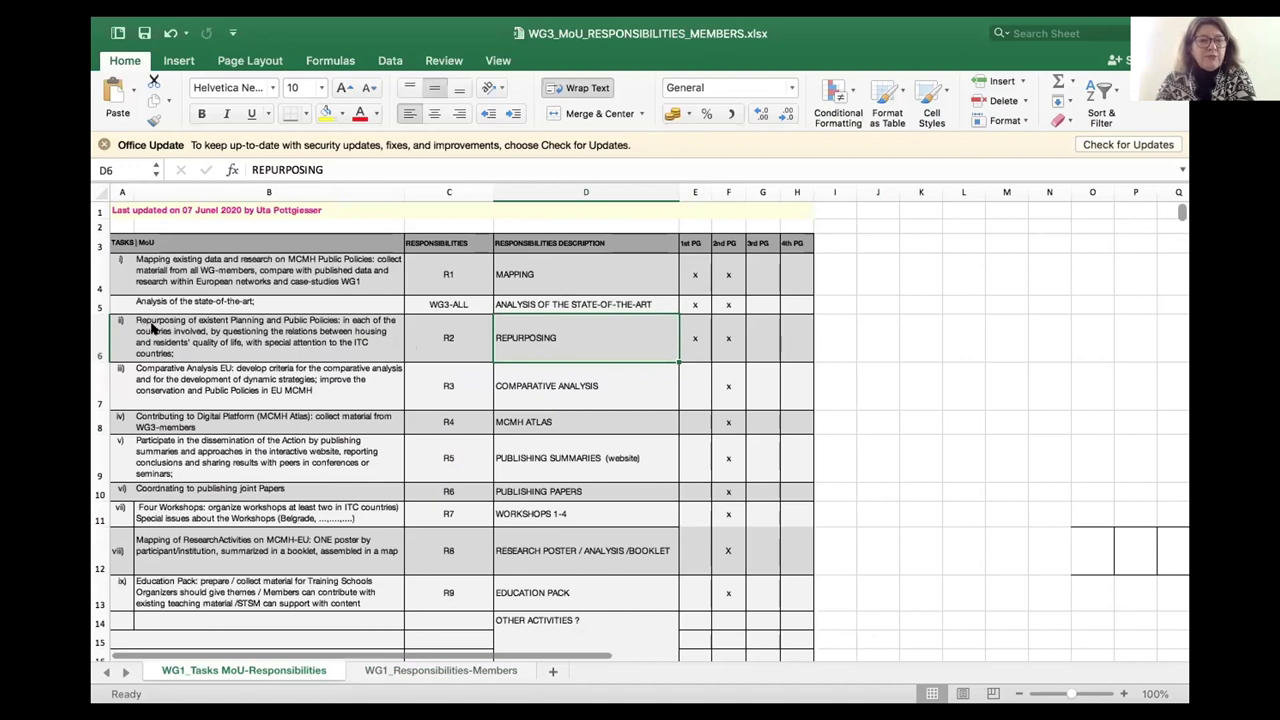
{"action": "key", "text": "Left"}
{"action": "key", "text": "Left"}
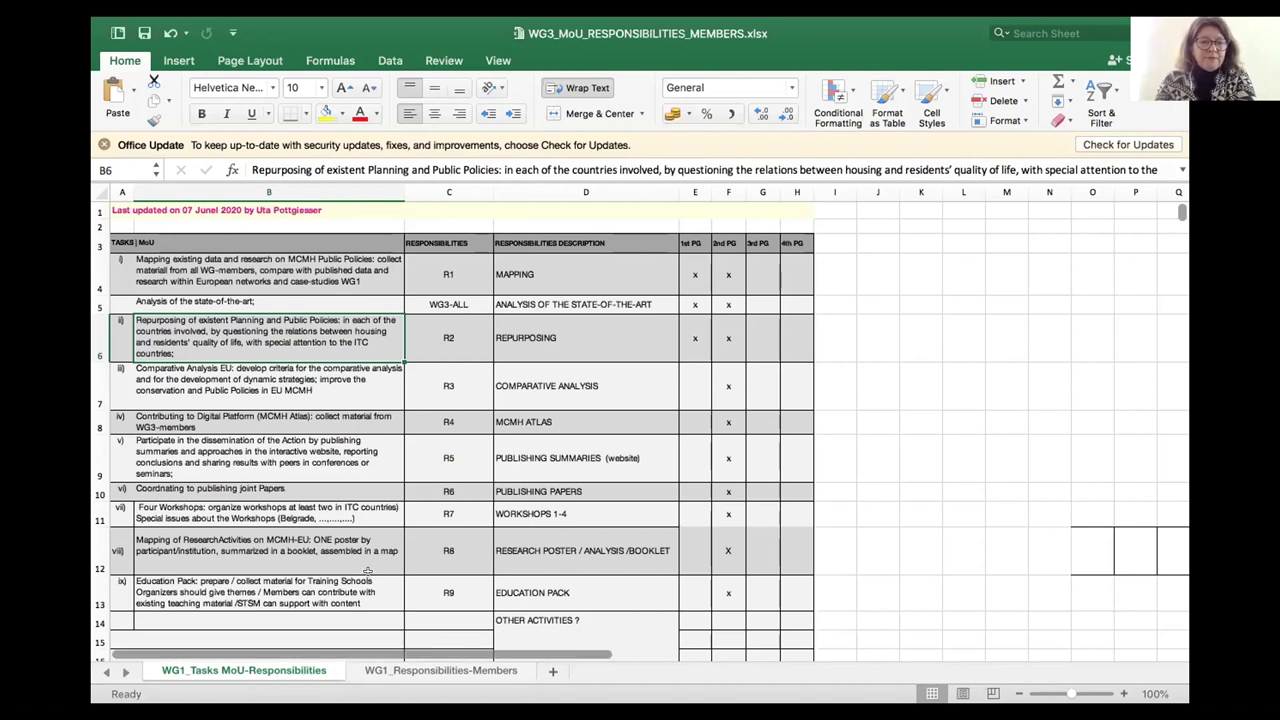
{"action": "left_click", "coordinate": [121, 540]}
{"action": "left_click_drag", "start_coordinate": [490, 553], "coordinate": [770, 560]}
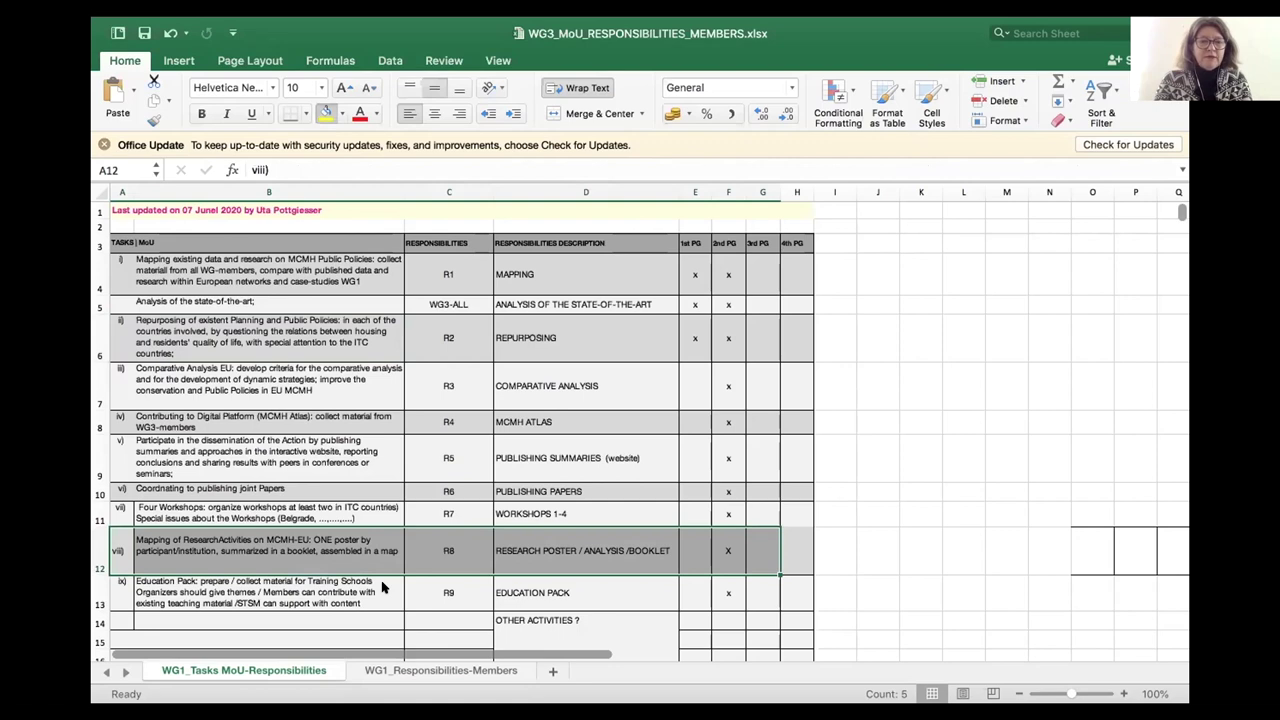
{"action": "left_click", "coordinate": [381, 588]}
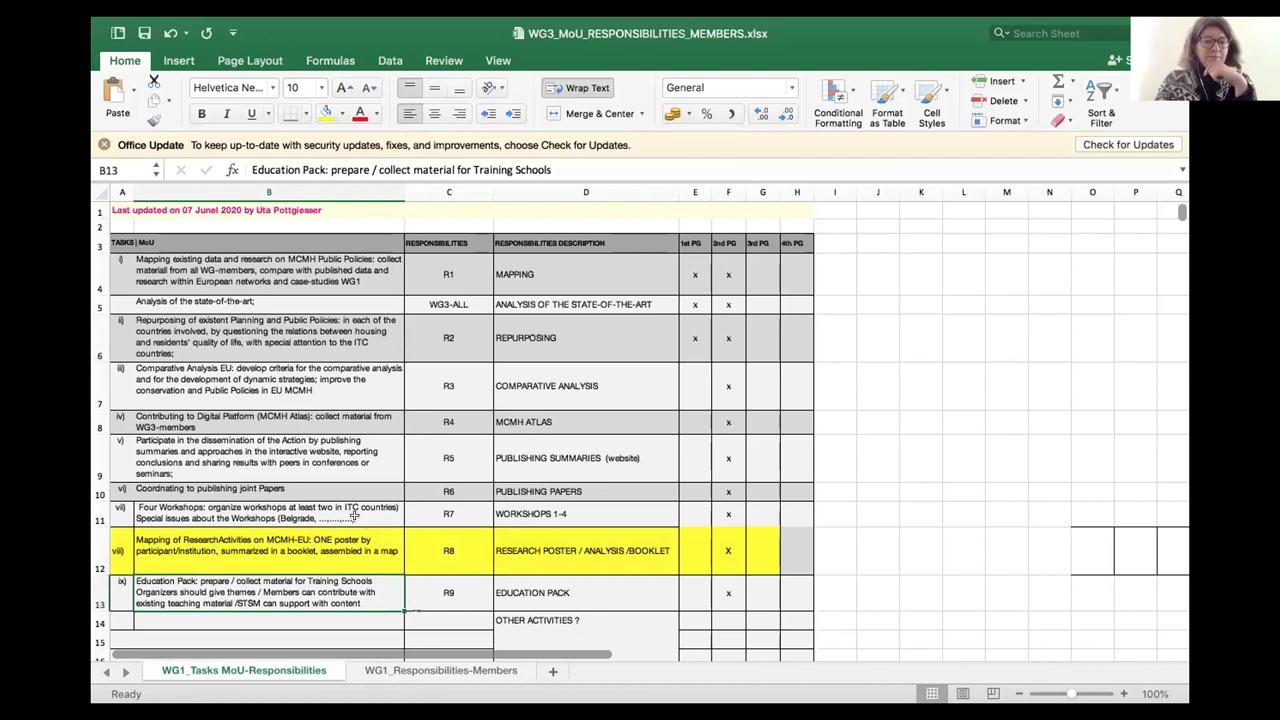
Shade the task, responsibility and description cells of the R4 MCMH Atlas row light orange
{"action": "left_click", "coordinate": [222, 510]}
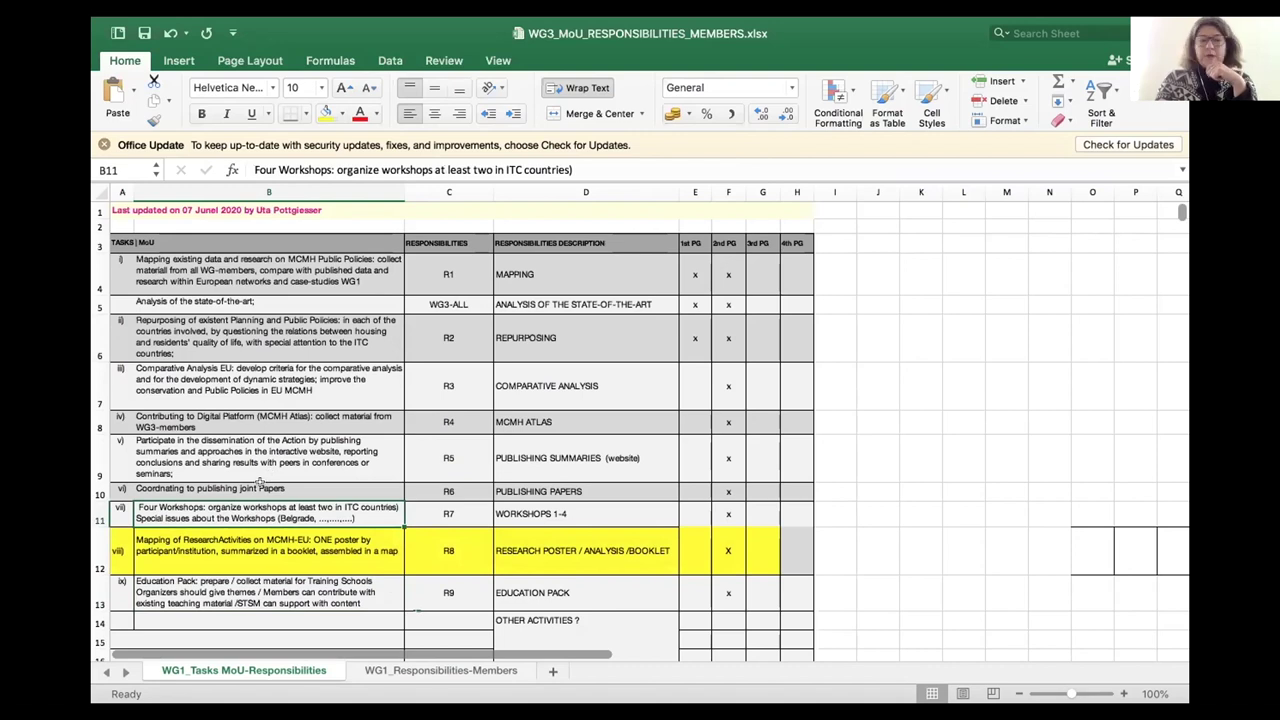
{"action": "left_click", "coordinate": [259, 484]}
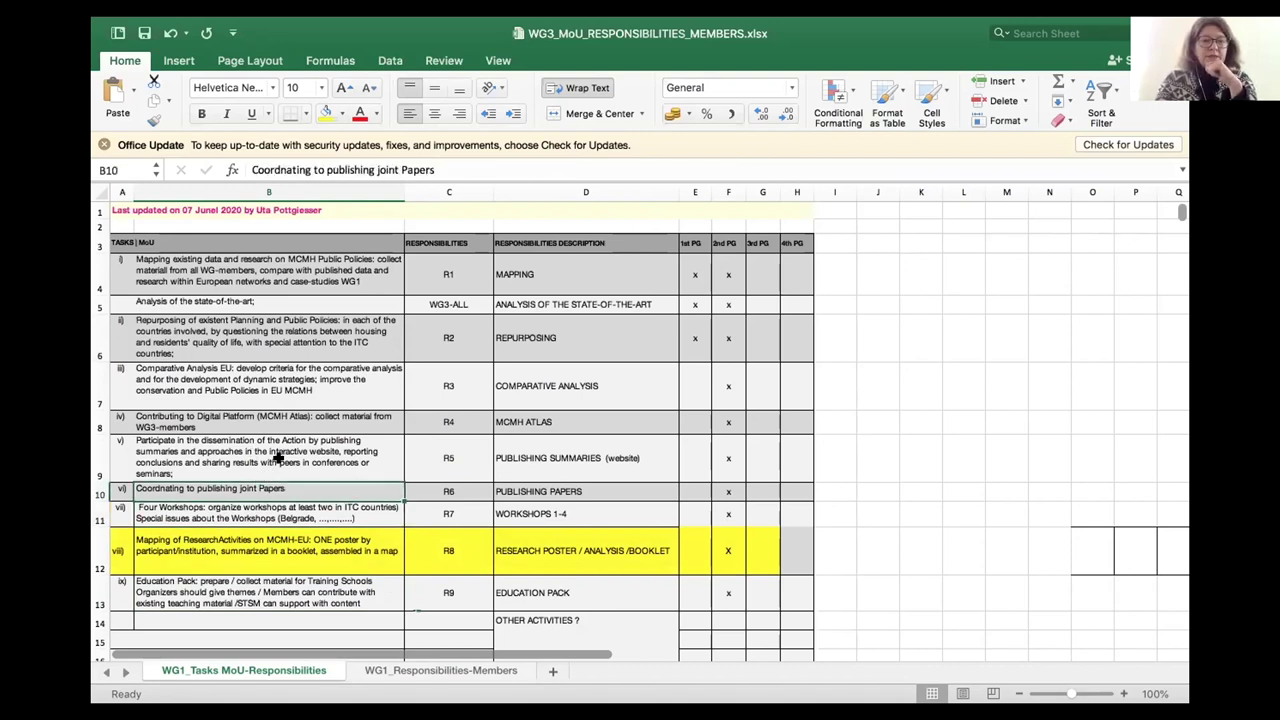
{"action": "left_click", "coordinate": [270, 447]}
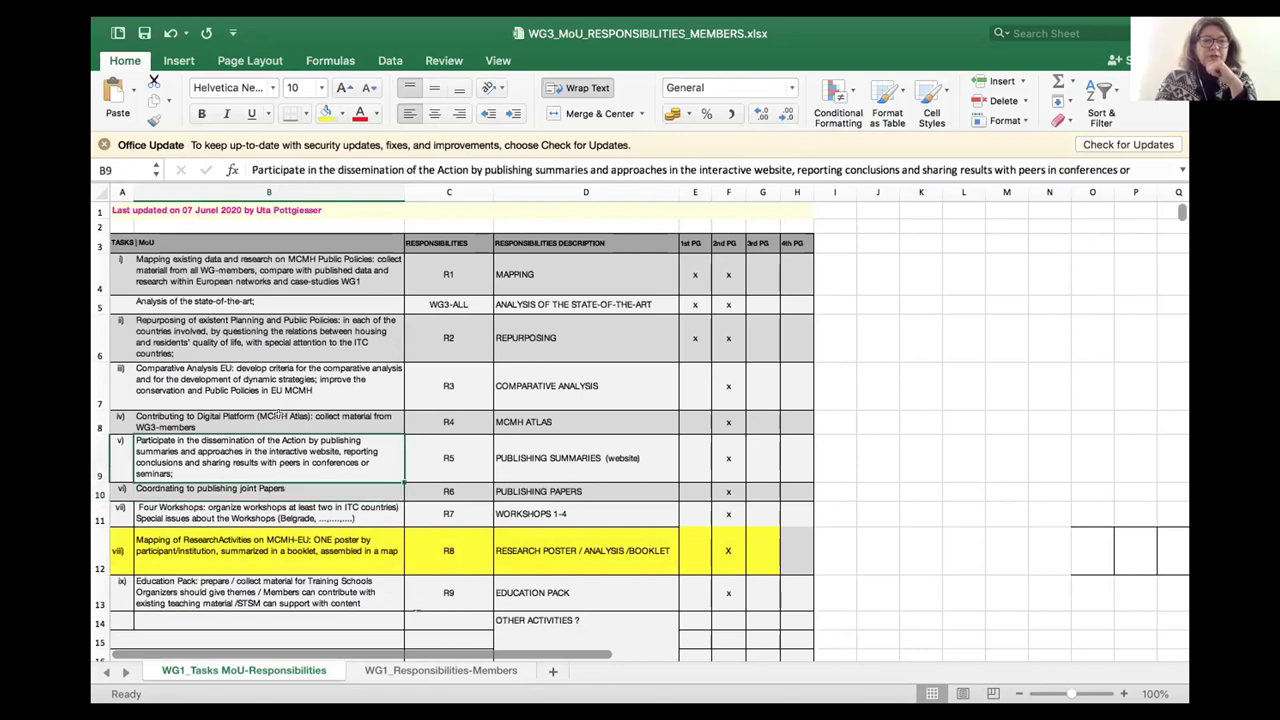
{"action": "left_click", "coordinate": [266, 416]}
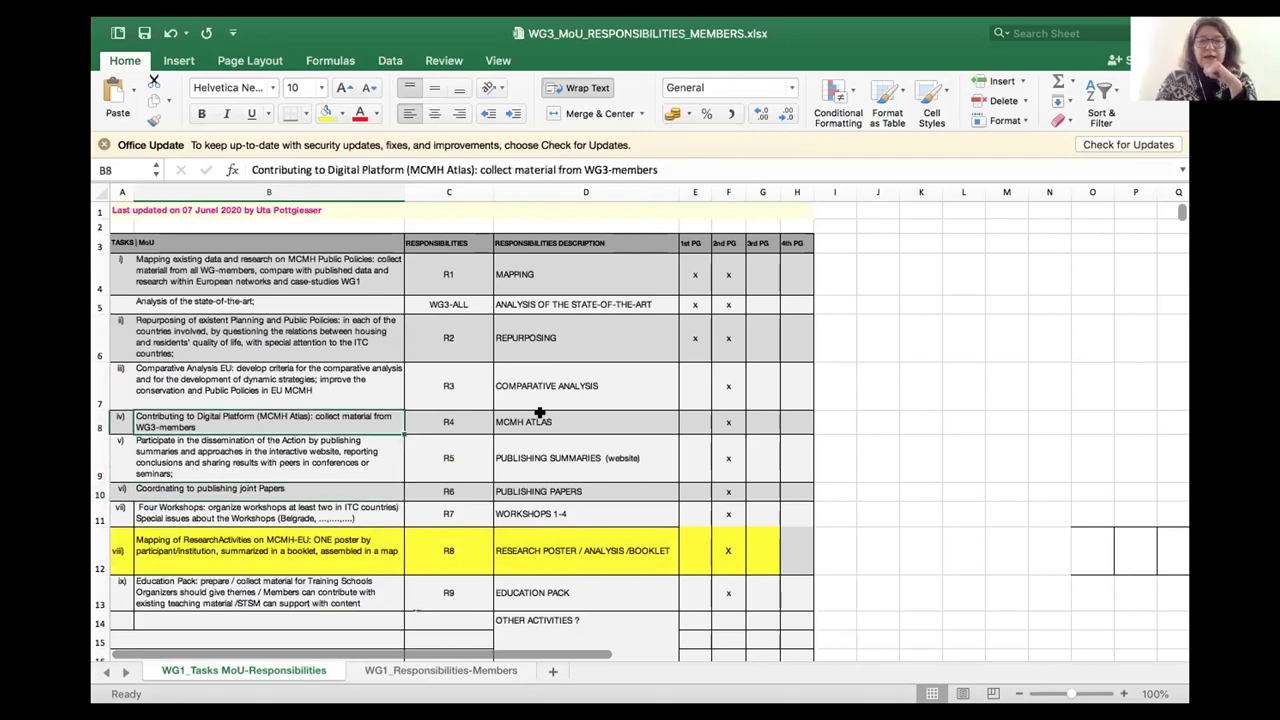
{"action": "left_click", "coordinate": [540, 415]}
{"action": "left_click", "coordinate": [334, 410], "text": "shift"}
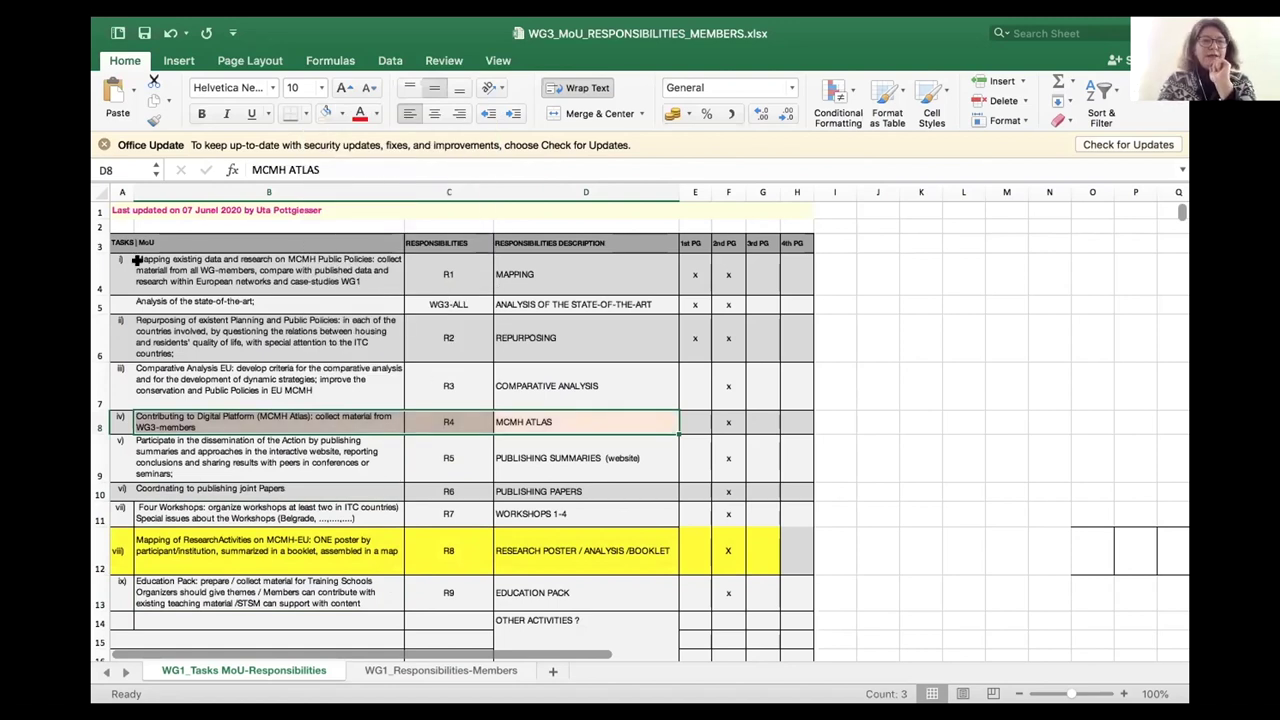
Shade the task, responsibility and description cells of R1, WG3-ALL, R2 and R3 green
{"action": "left_click_drag", "start_coordinate": [270, 272], "coordinate": [560, 340]}
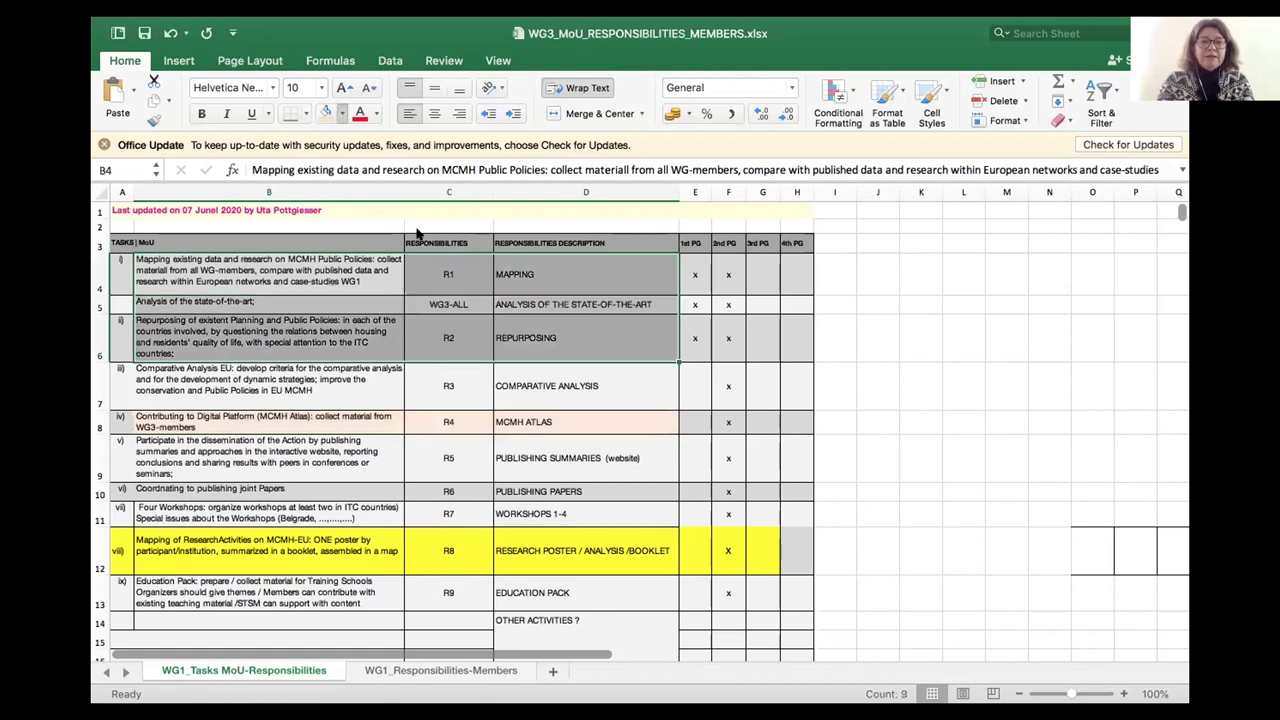
{"action": "left_click", "coordinate": [424, 442]}
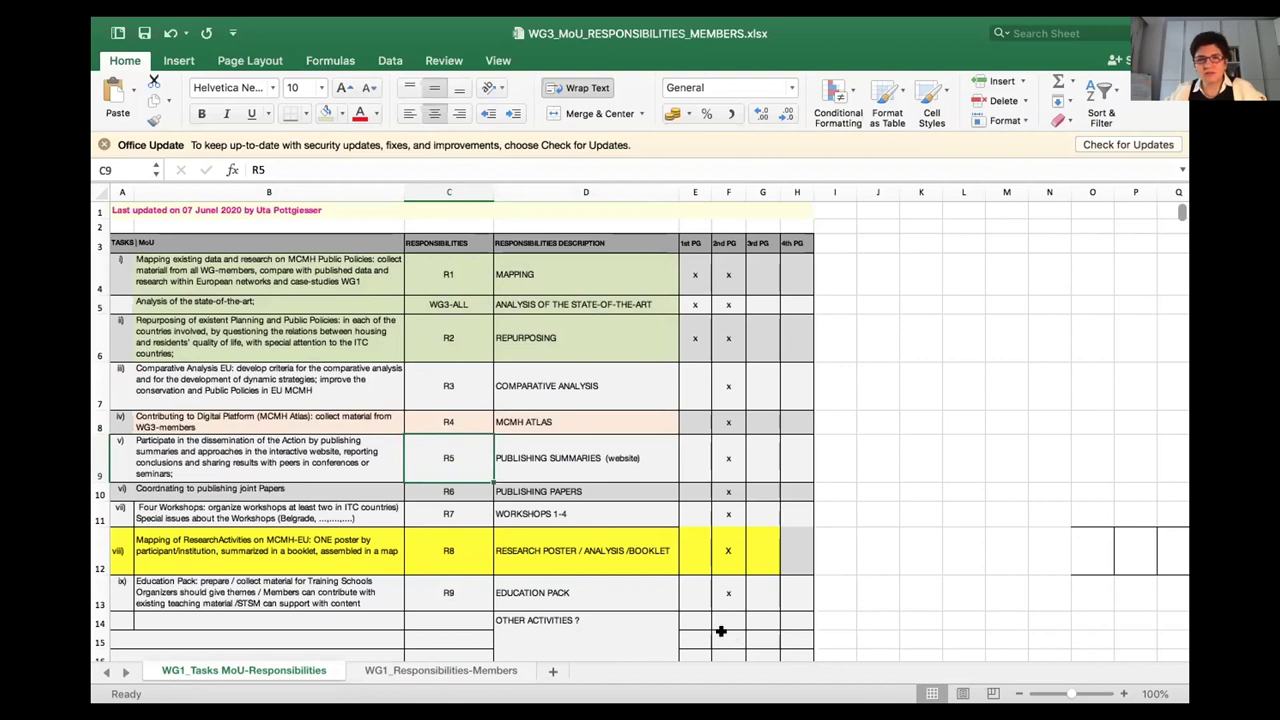
{"action": "left_click", "coordinate": [187, 366]}
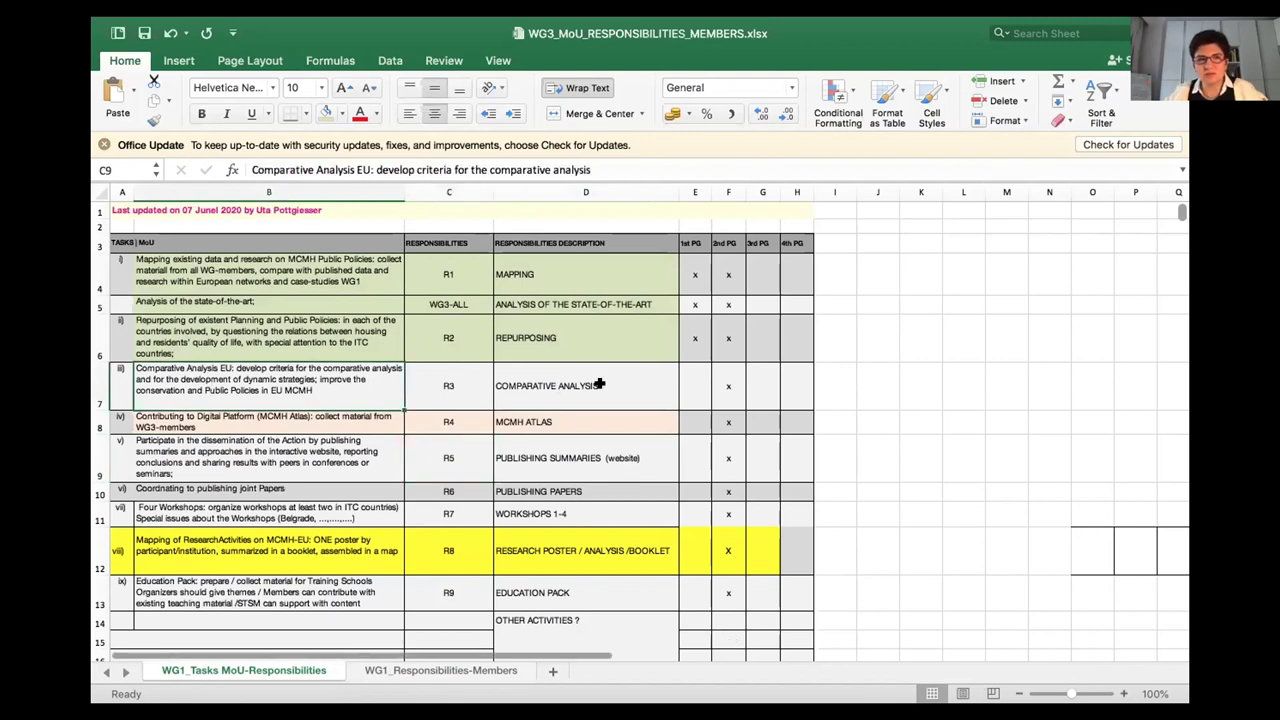
{"action": "left_click", "coordinate": [599, 383], "text": "shift"}
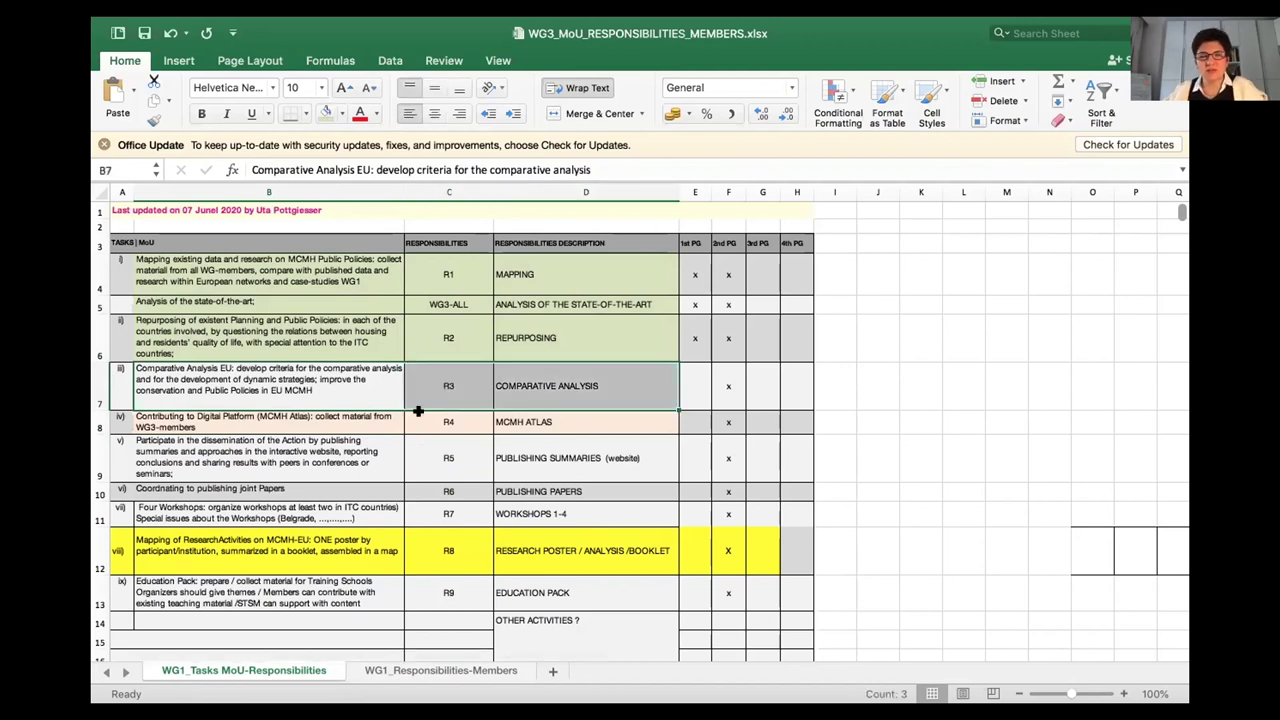
{"action": "key", "text": "super+y"}
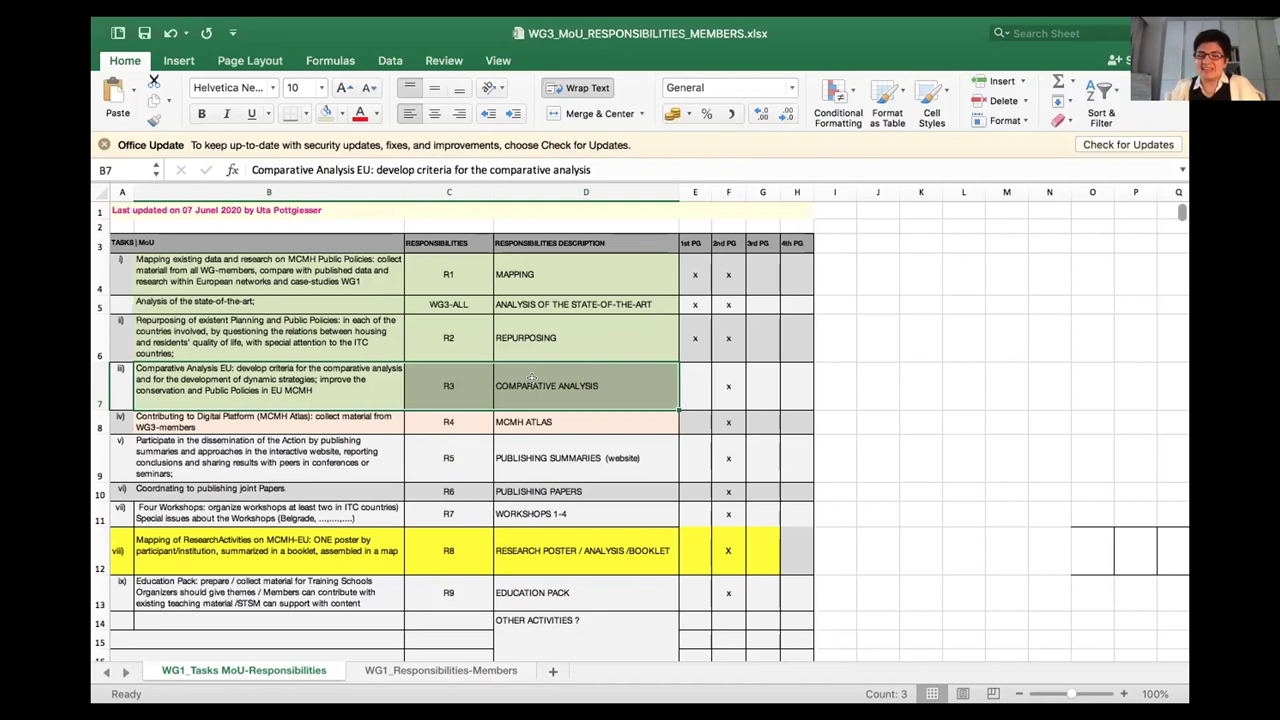
Give the task, responsibility and description cells of the R2 Repurposing row a paler green fill
{"action": "left_click", "coordinate": [663, 330]}
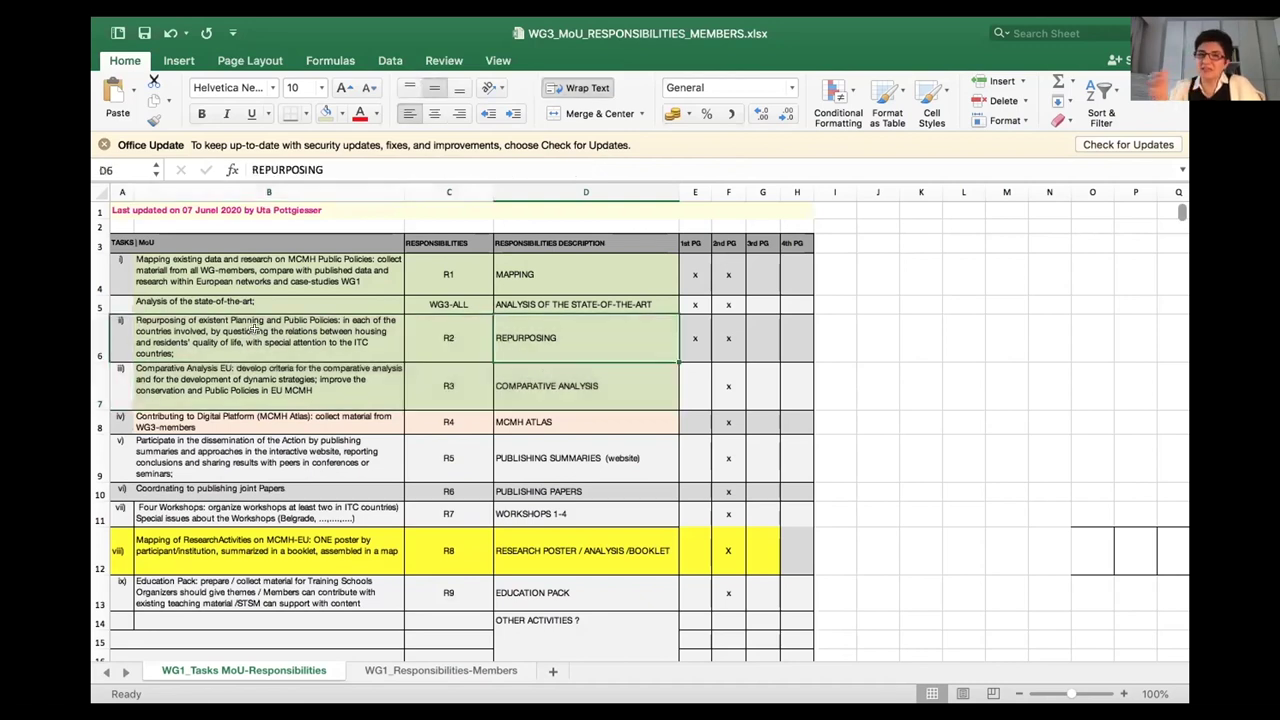
{"action": "left_click", "coordinate": [228, 322], "text": "shift"}
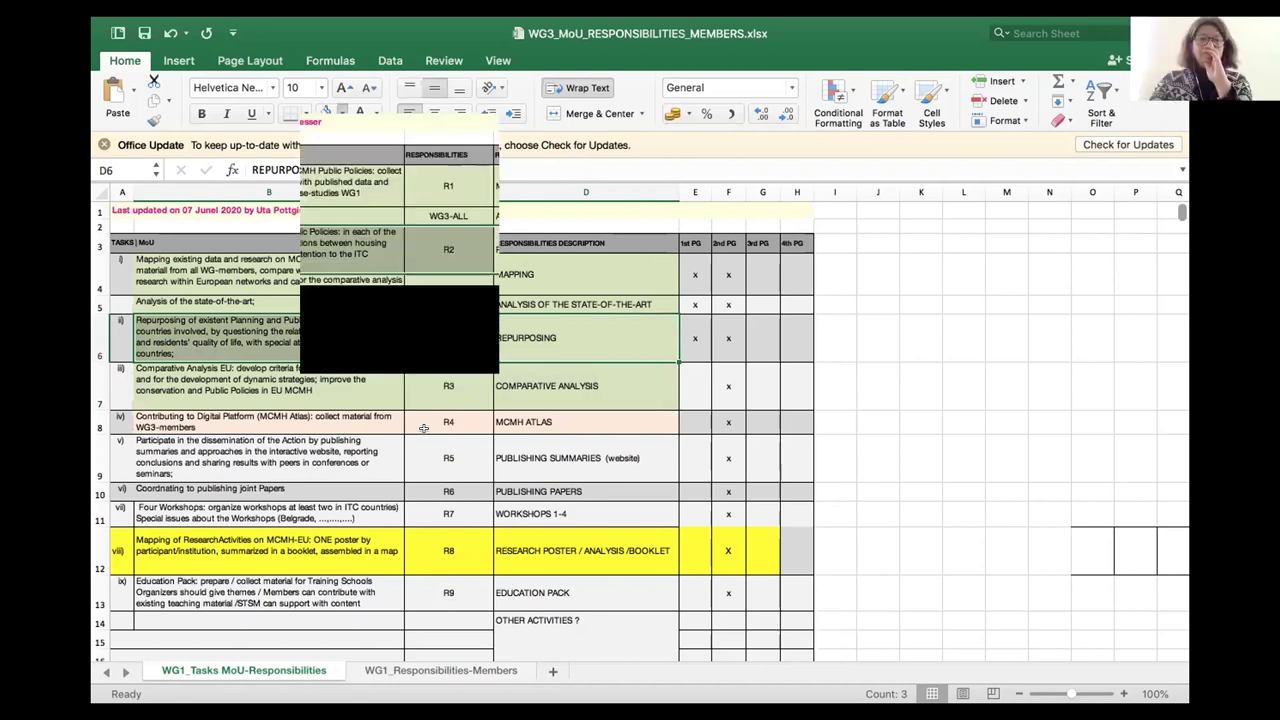
{"action": "left_click", "coordinate": [456, 439]}
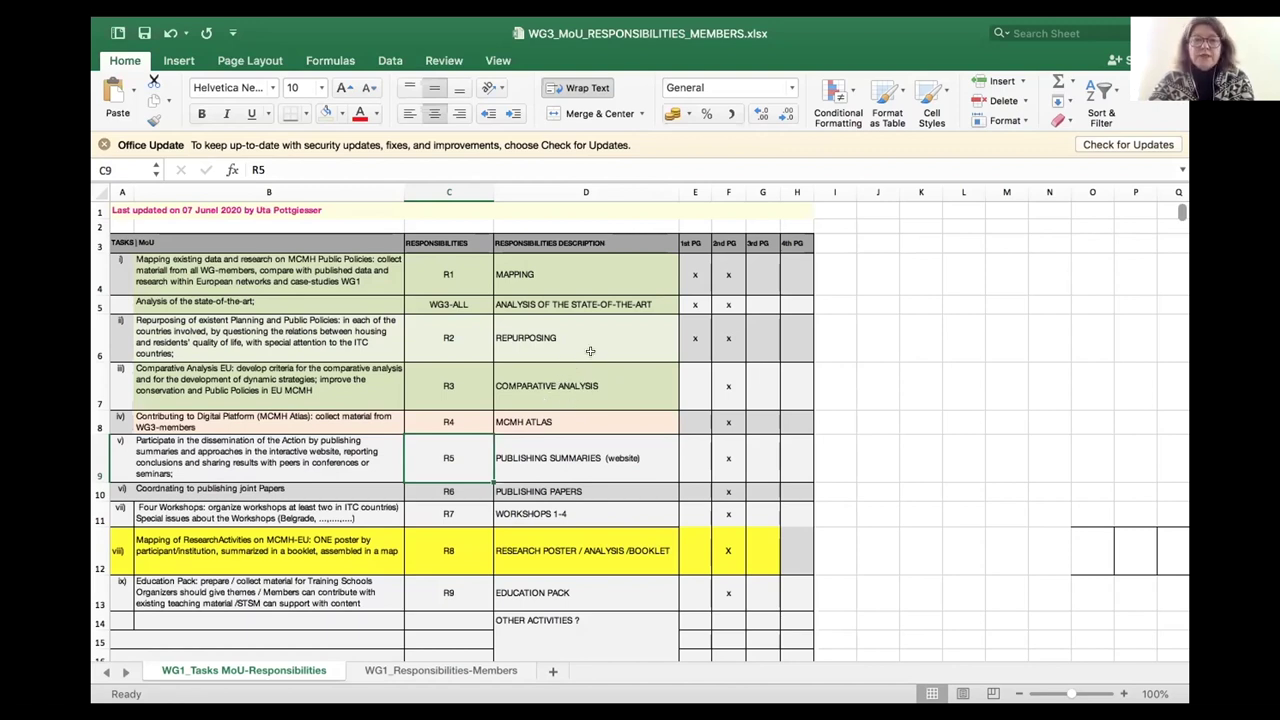
Review the R1 mapping, state-of-the-art analysis and R2 repurposing entries in the task table
{"action": "left_click", "coordinate": [572, 267]}
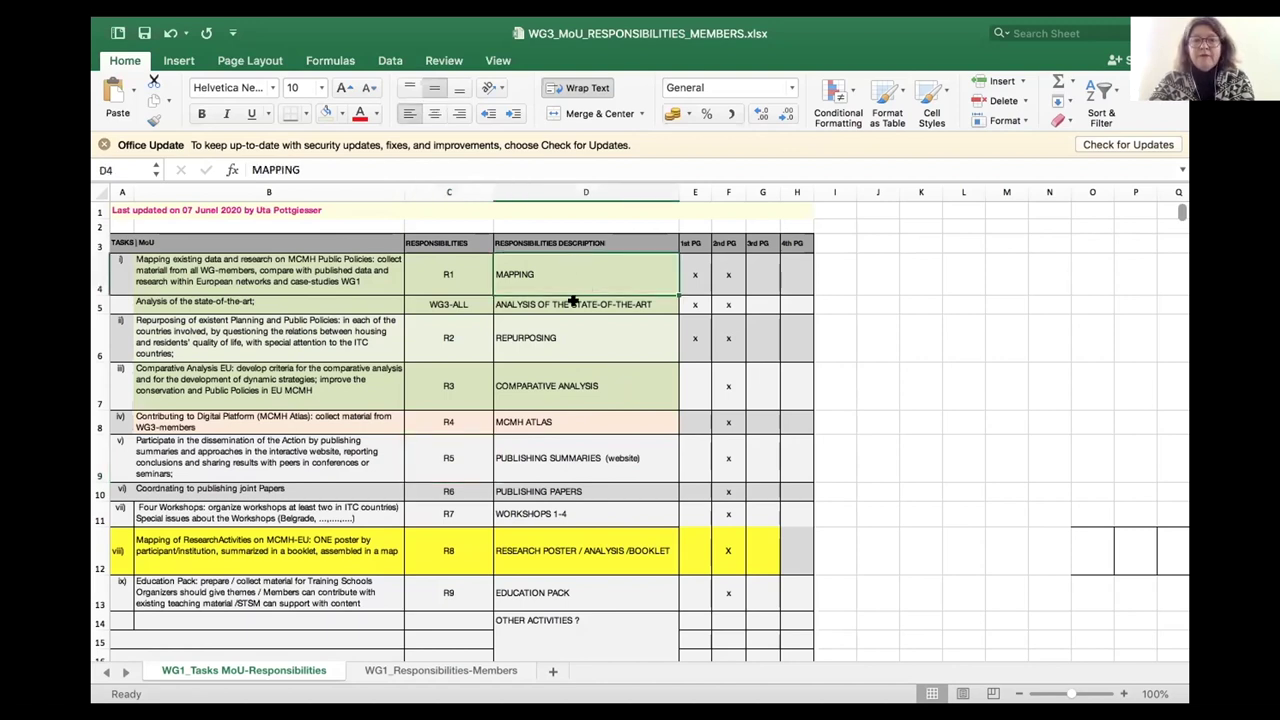
{"action": "left_click", "coordinate": [573, 301]}
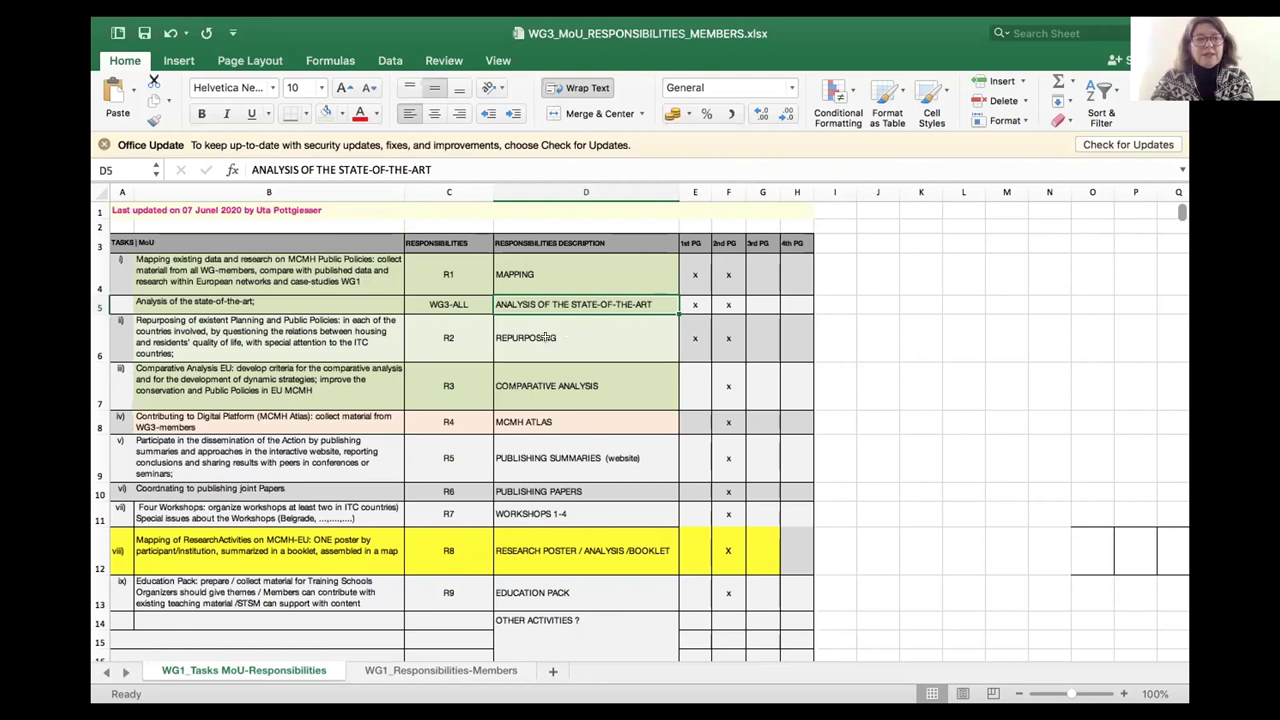
{"action": "left_click", "coordinate": [203, 331]}
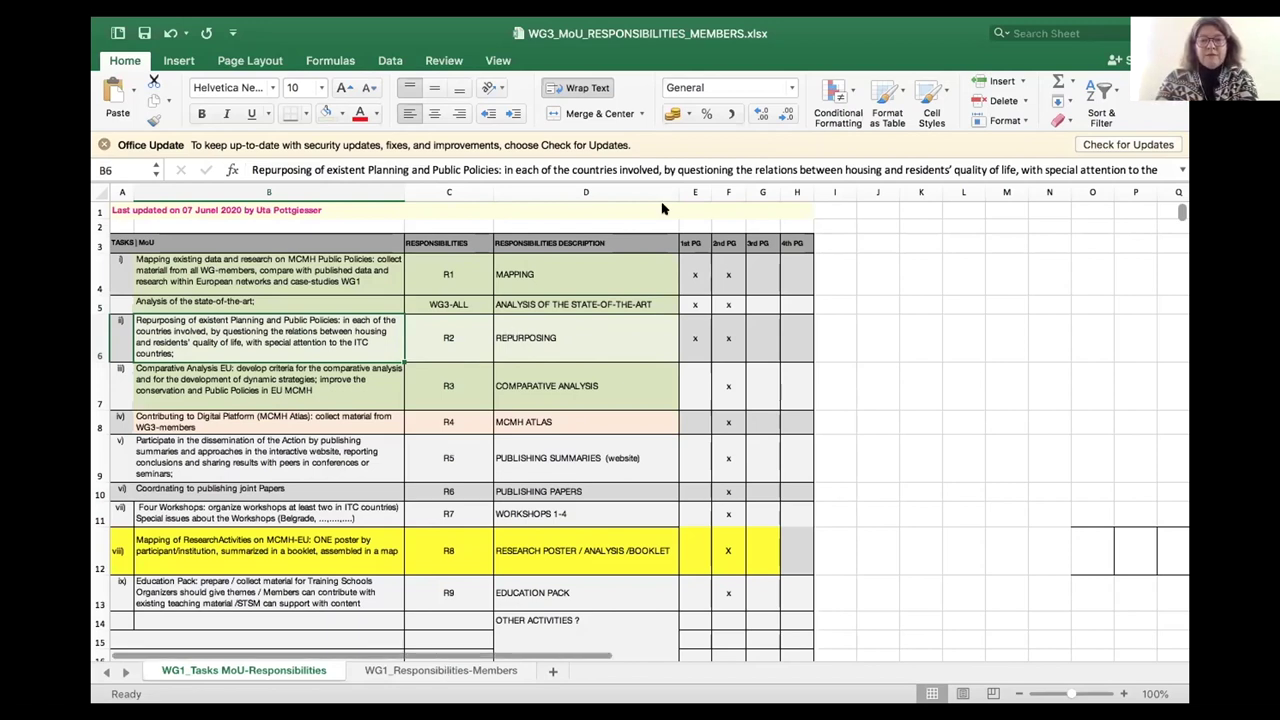
Examine the members' responsibility marks and column totals on the WG1_Responsibilities-Members sheet, focusing on the coordinator cell marked R2?
{"action": "left_click", "coordinate": [444, 670]}
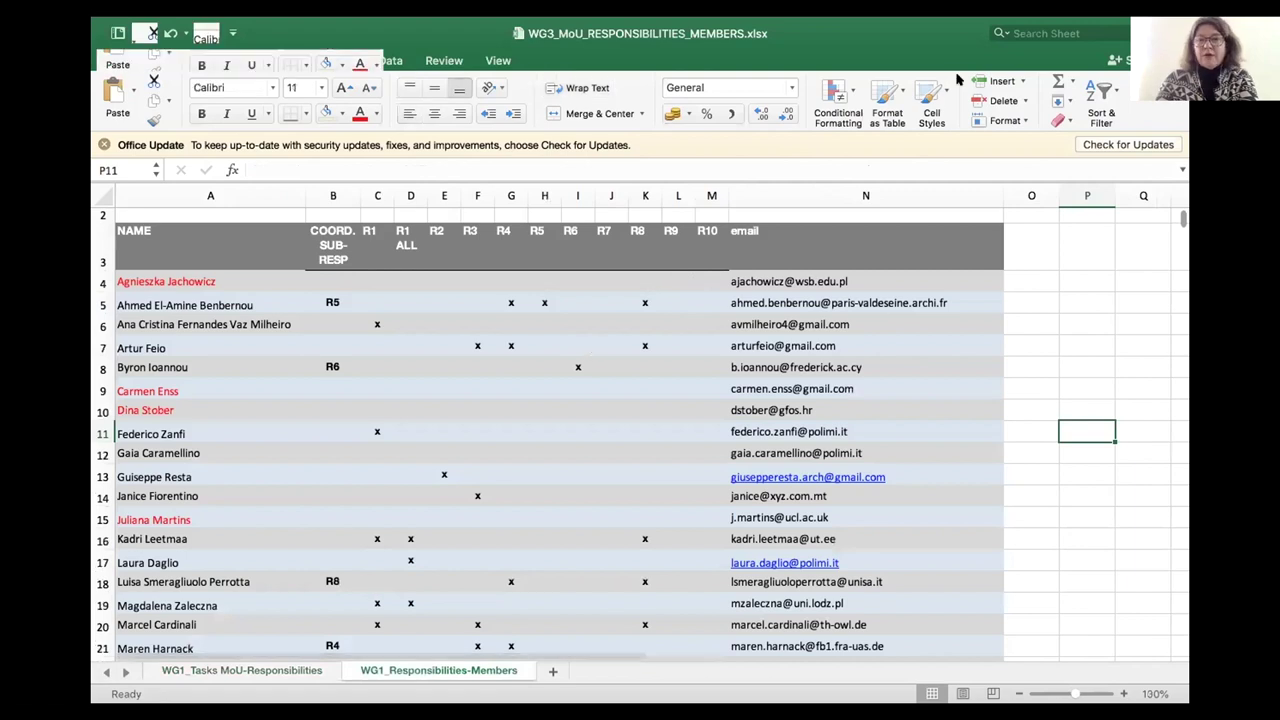
{"action": "scroll", "coordinate": [627, 360], "scroll_direction": "down", "scroll_amount": 4}
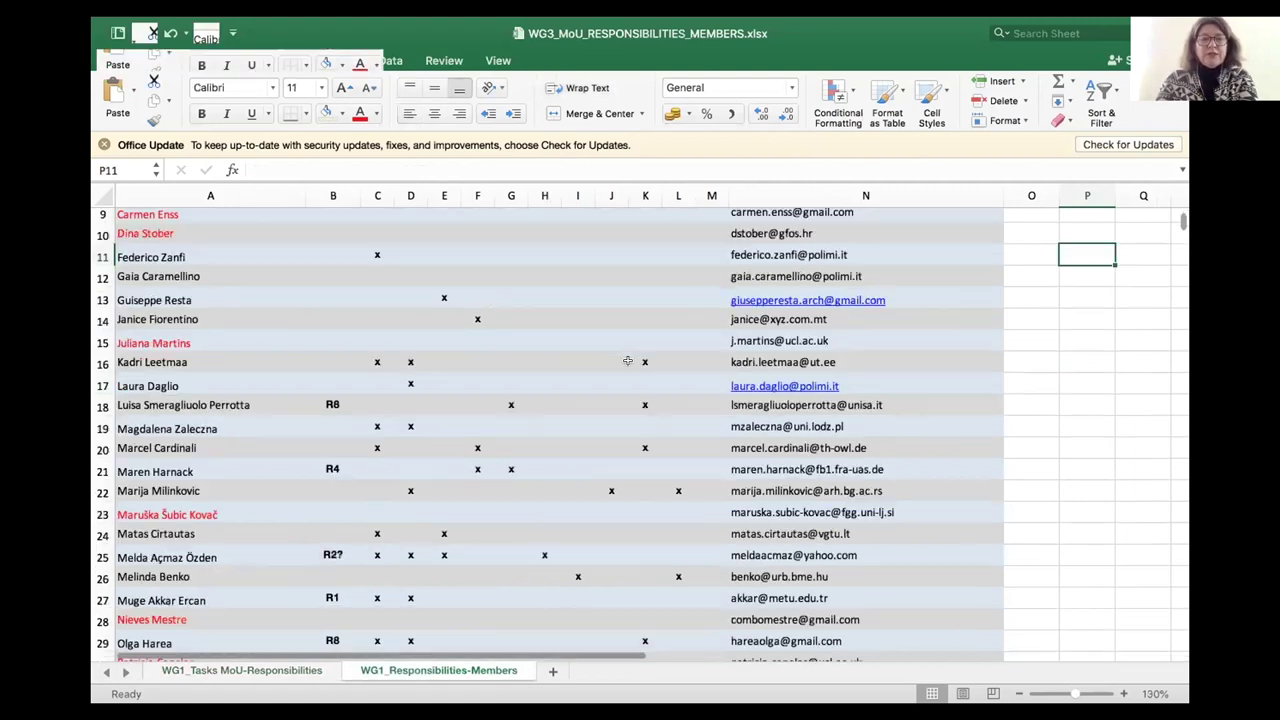
{"action": "scroll", "coordinate": [627, 360], "scroll_direction": "down", "scroll_amount": 3}
{"action": "scroll", "coordinate": [627, 360], "scroll_direction": "down", "scroll_amount": 4}
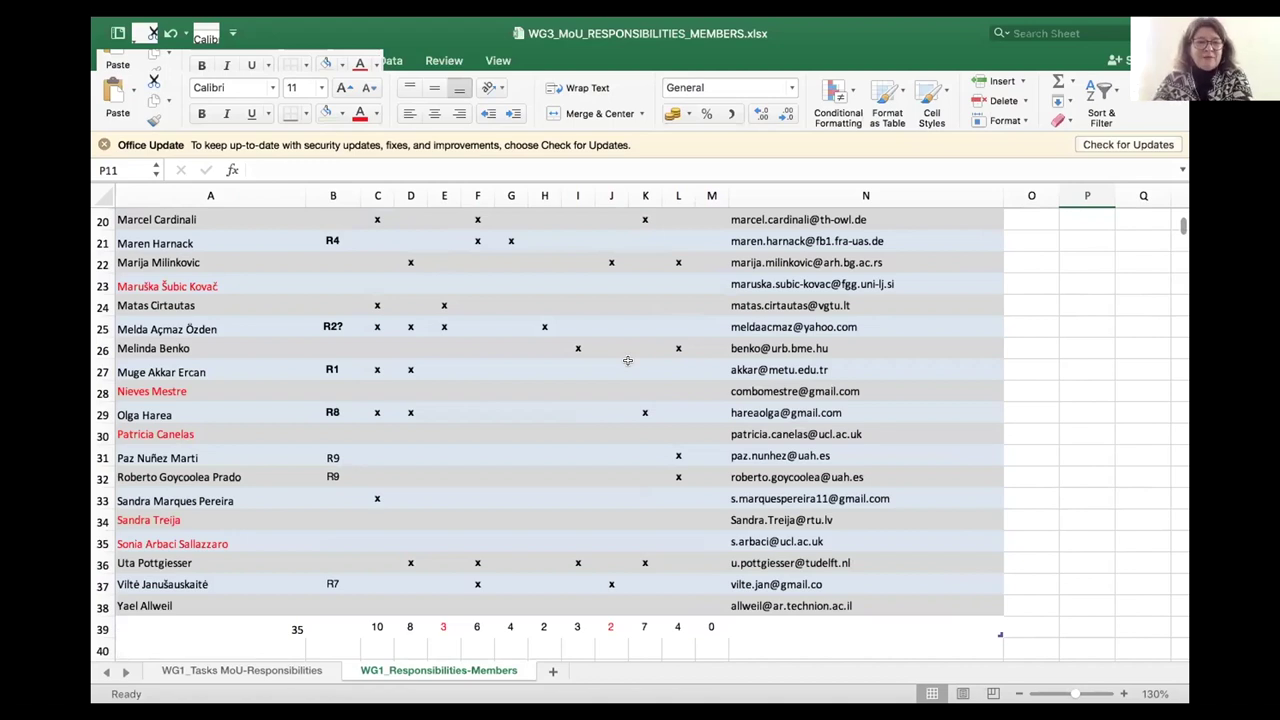
{"action": "left_click", "coordinate": [335, 326]}
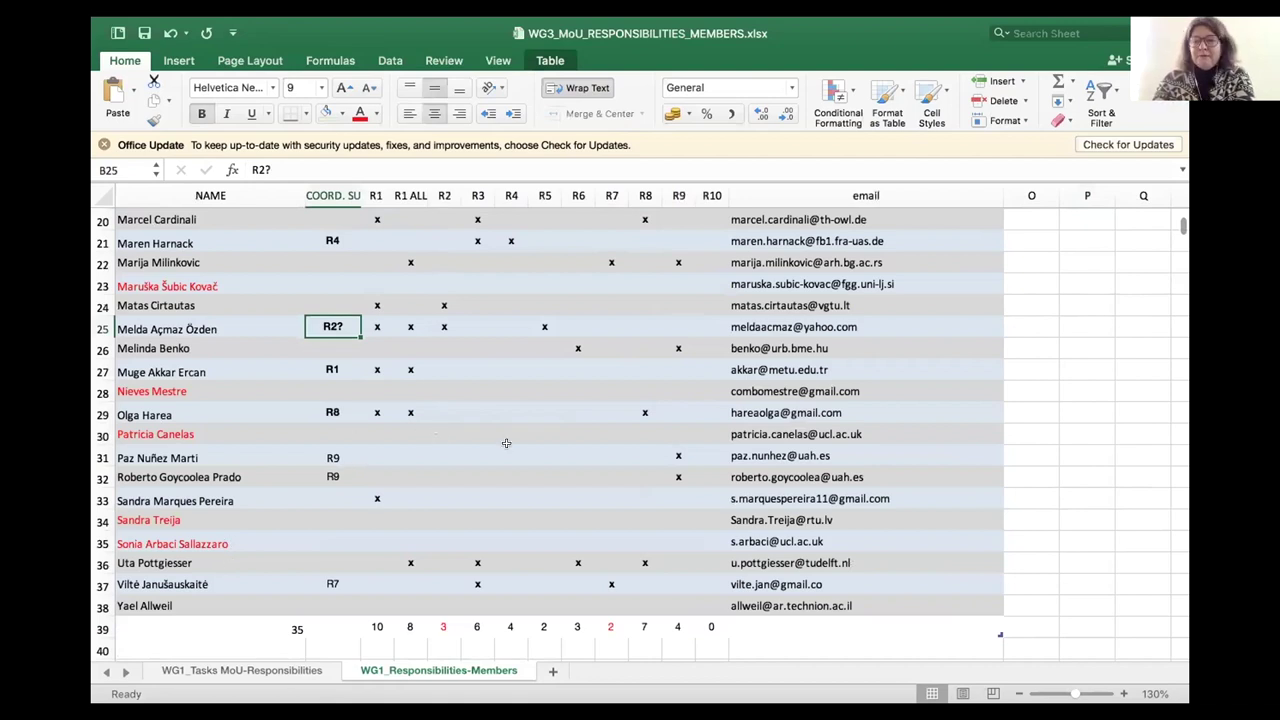
{"action": "scroll", "coordinate": [527, 444], "scroll_direction": "up", "scroll_amount": 6}
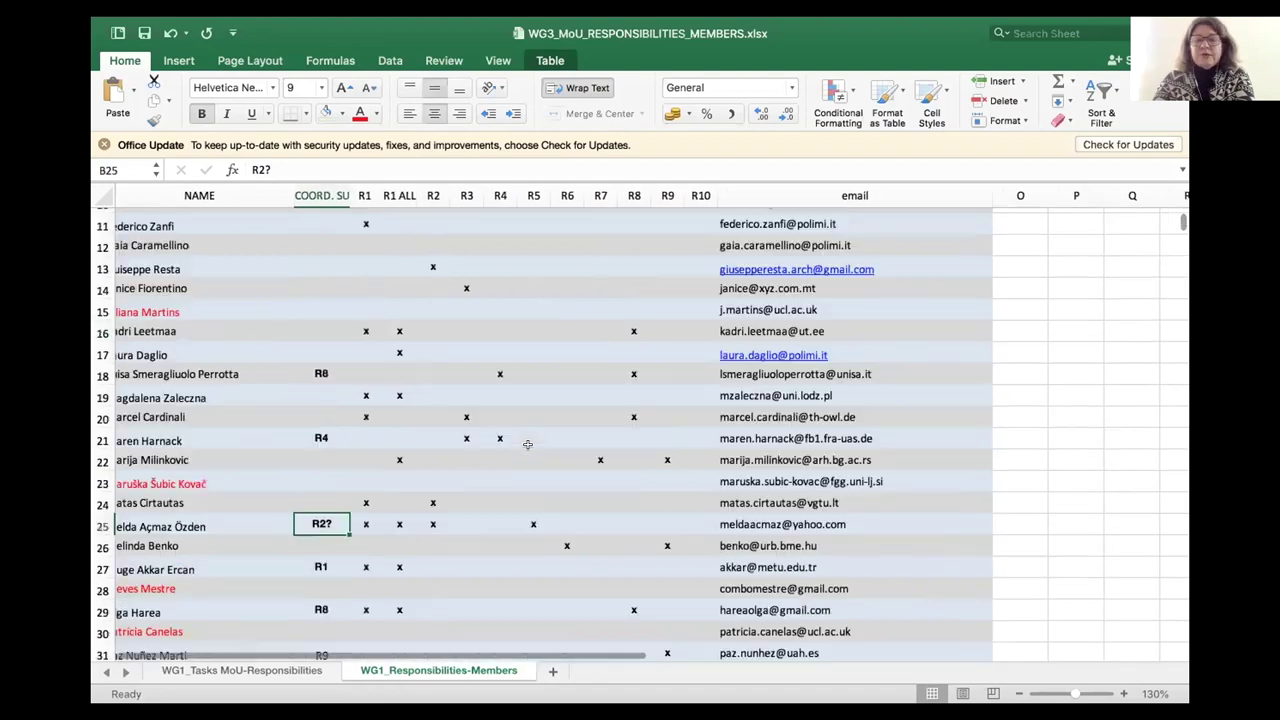